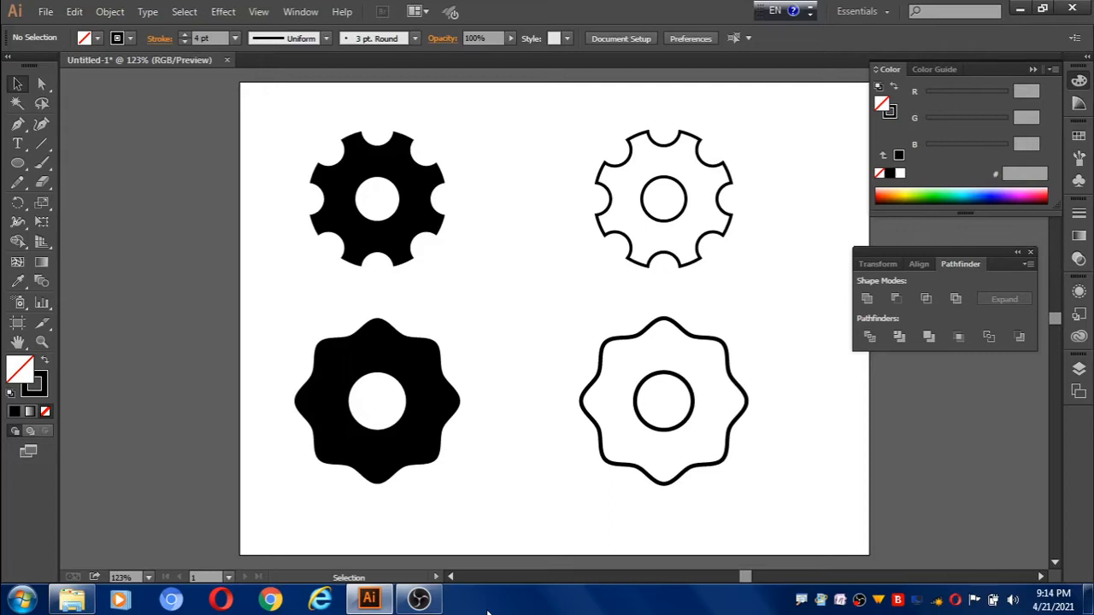
Step: Create a new 640 x 480 px RGB document with one artboard
{"action": "left_click", "coordinate": [46, 15]}
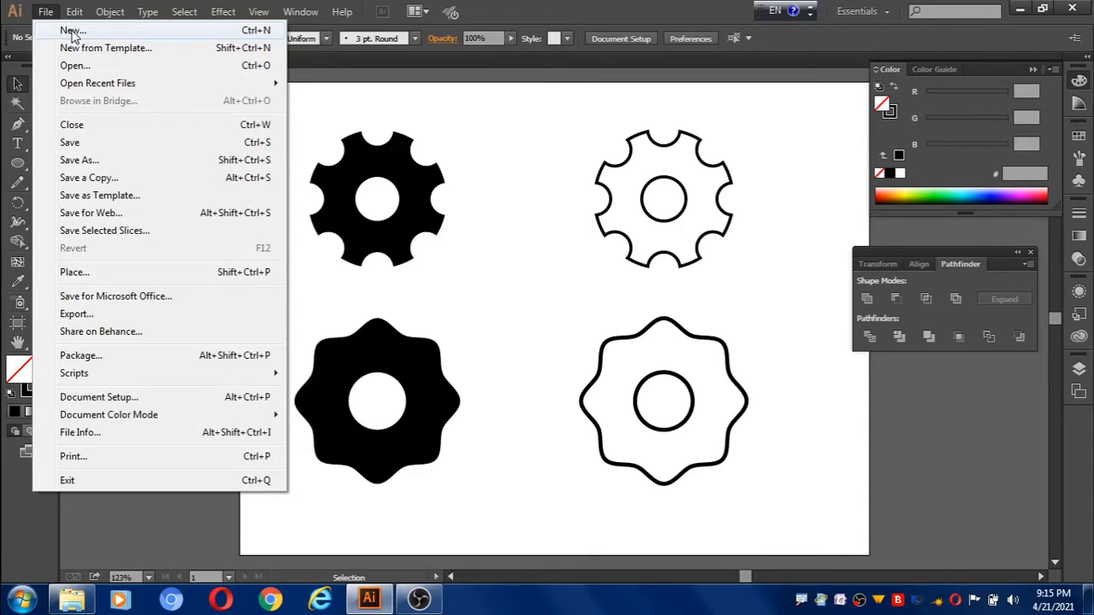
{"action": "left_click", "coordinate": [72, 31]}
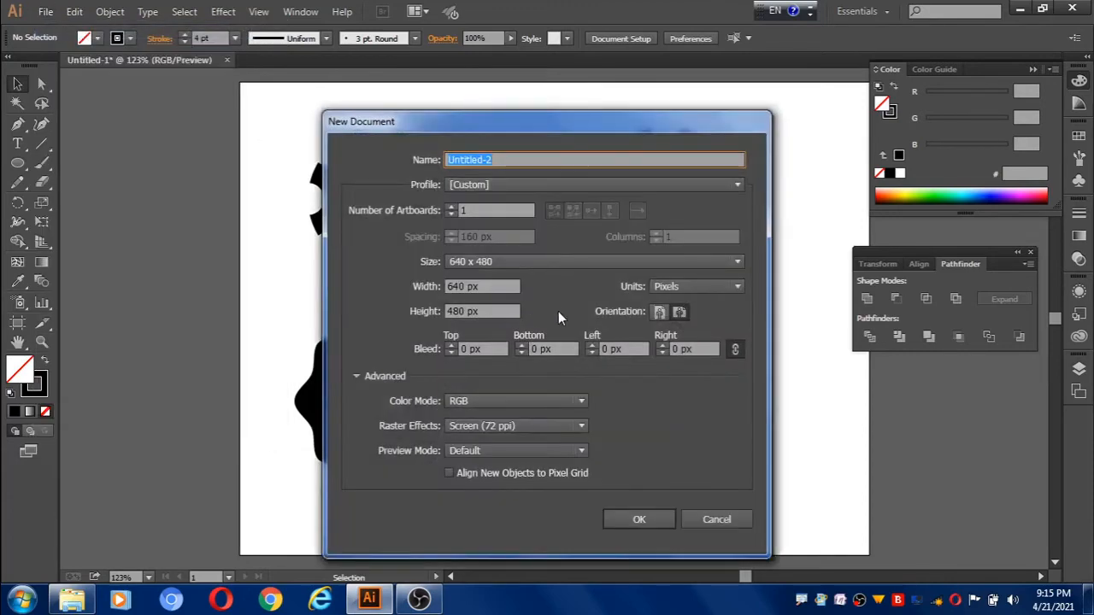
{"action": "left_click", "coordinate": [642, 519]}
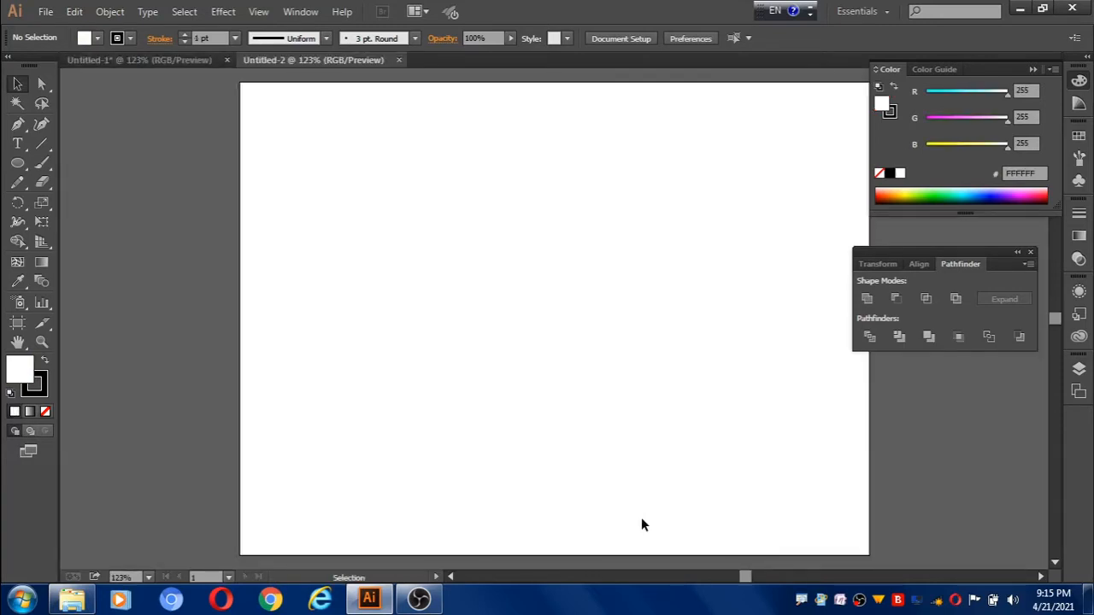
Step: Set the drawing colours to a black fill with no stroke
{"action": "left_click", "coordinate": [44, 364]}
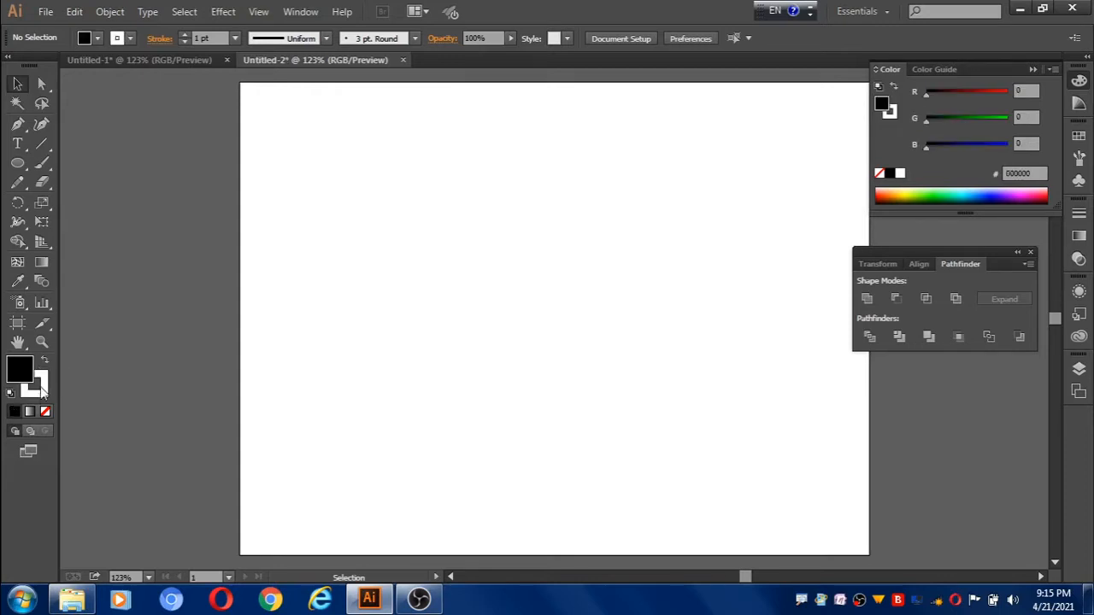
{"action": "left_click", "coordinate": [36, 392]}
{"action": "left_click", "coordinate": [46, 412]}
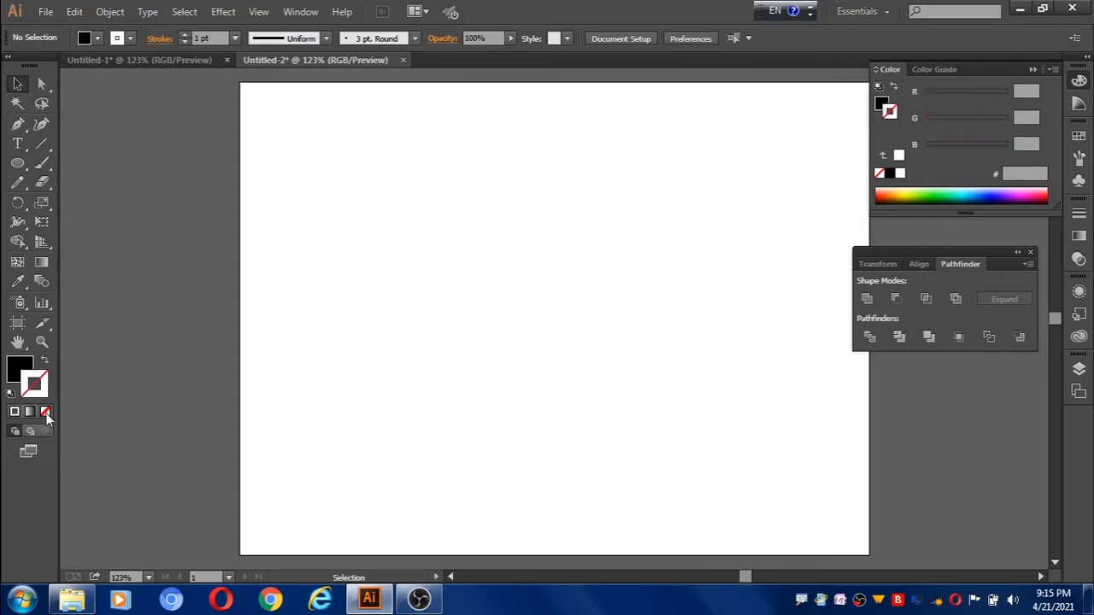
{"action": "left_click", "coordinate": [21, 368]}
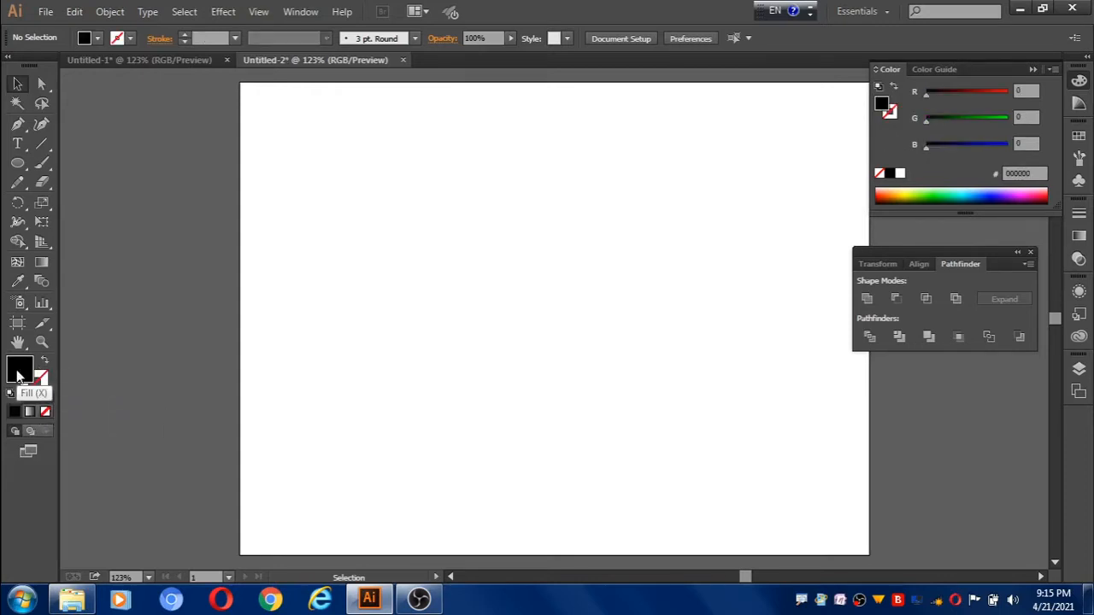
Step: Draw a large black circle centred on the artboard and a small circle centred on its topmost anchor point
{"action": "left_click", "coordinate": [19, 167]}
{"action": "left_click", "coordinate": [62, 200]}
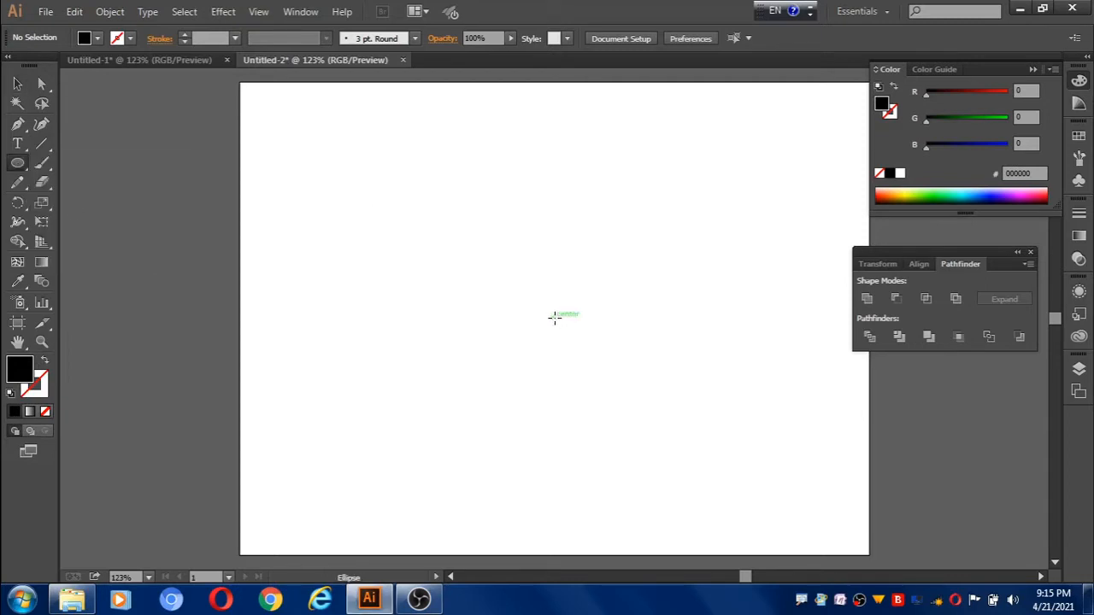
{"action": "left_click_drag", "start_coordinate": [554, 318], "coordinate": [608, 392]}
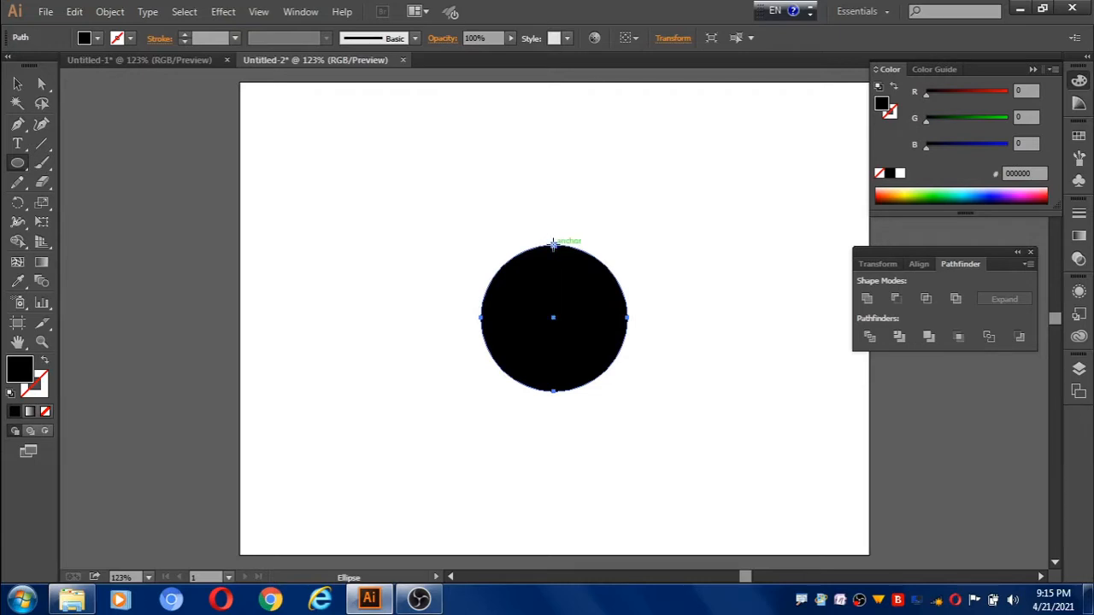
{"action": "left_click_drag", "start_coordinate": [553, 244], "coordinate": [562, 259]}
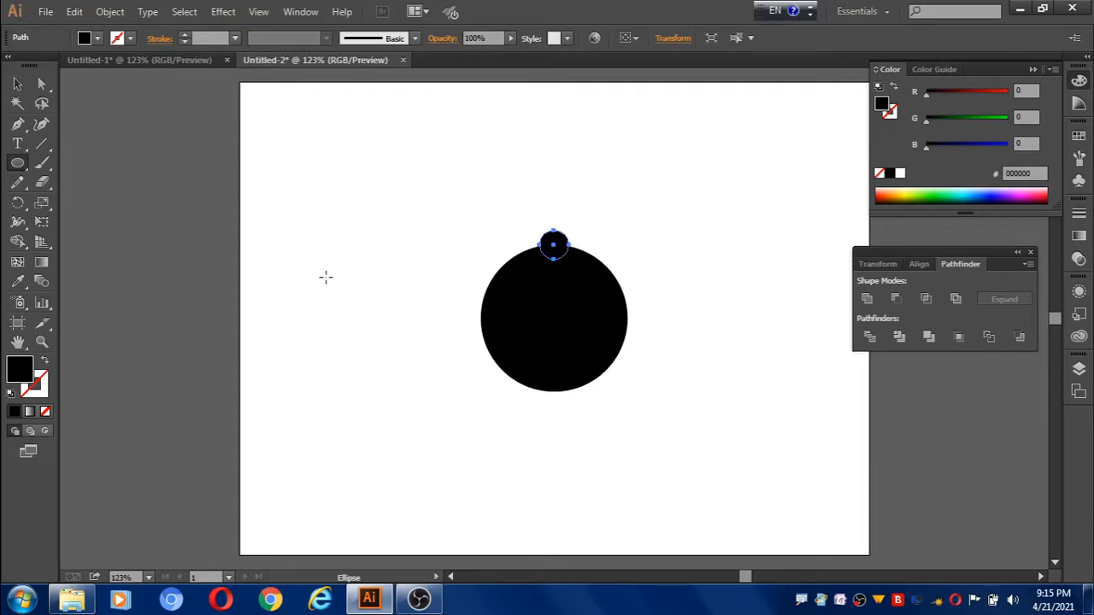
Step: Rotate copies of the small circle around the large circle's centre at 45° intervals, making eight evenly spaced small circles
{"action": "key", "text": "r"}
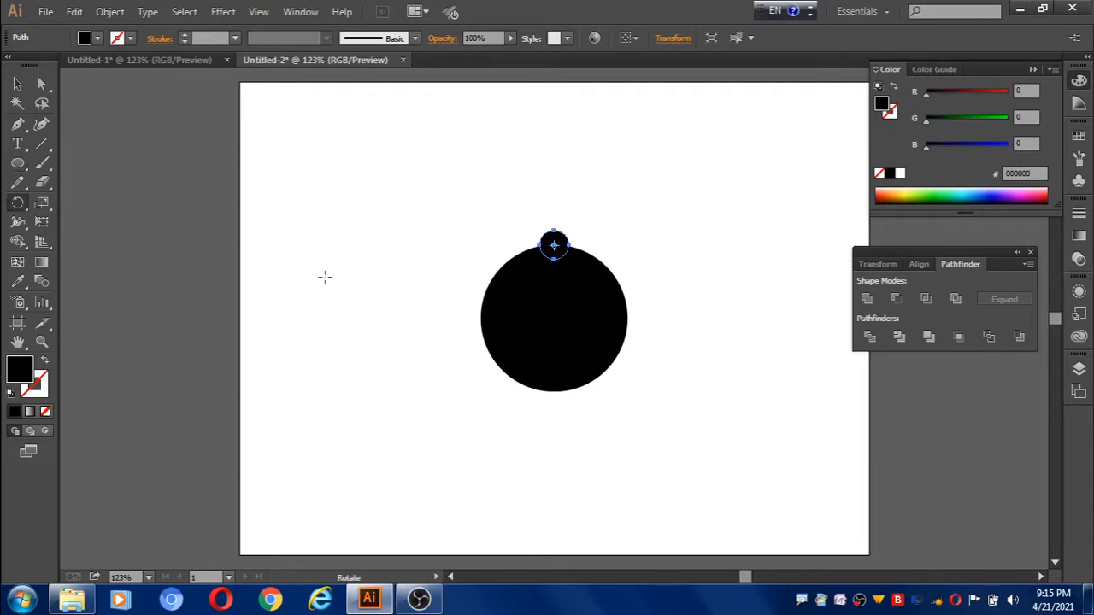
{"action": "left_click", "coordinate": [554, 317]}
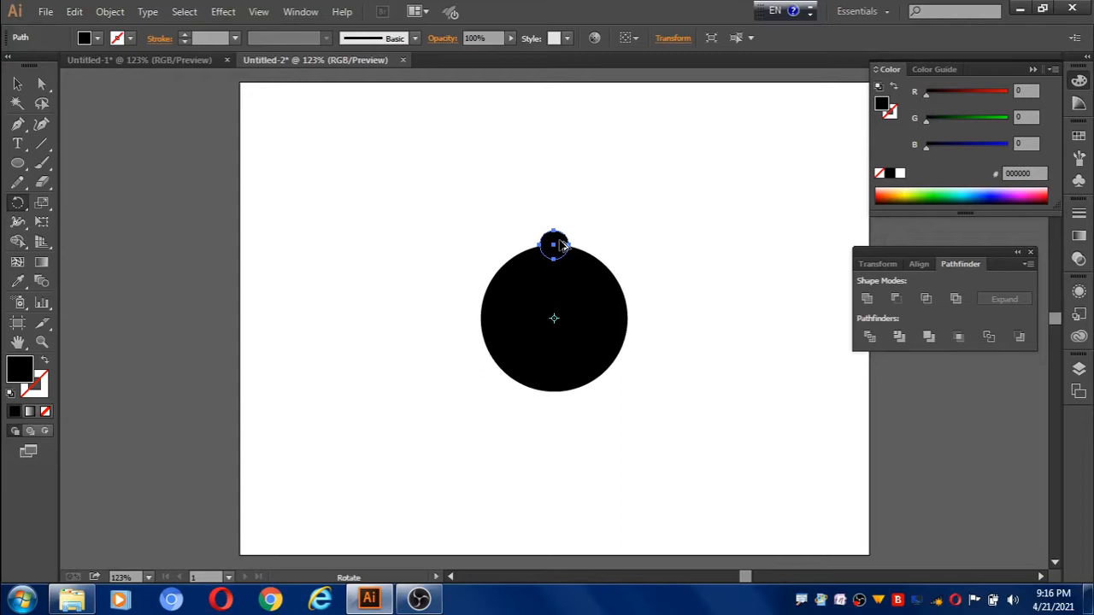
{"action": "left_click_drag", "start_coordinate": [563, 245], "coordinate": [605, 263]}
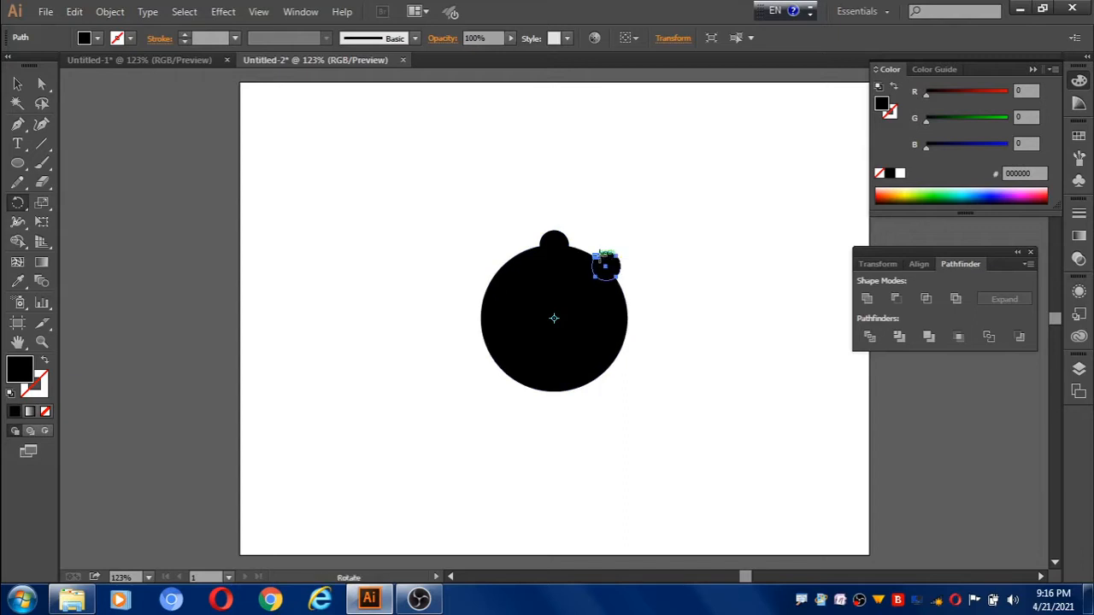
{"action": "key", "text": "ctrl+d"}
{"action": "key", "text": "ctrl+d"}
{"action": "key", "text": "ctrl+d"}
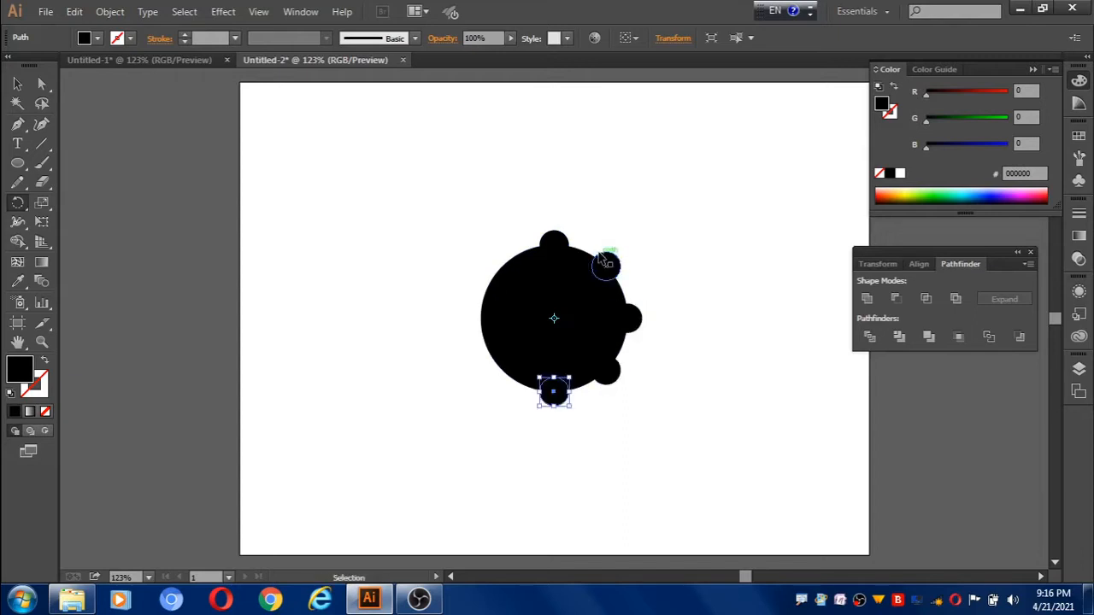
{"action": "key", "text": "ctrl+d"}
{"action": "key", "text": "ctrl+d"}
{"action": "key", "text": "ctrl+d"}
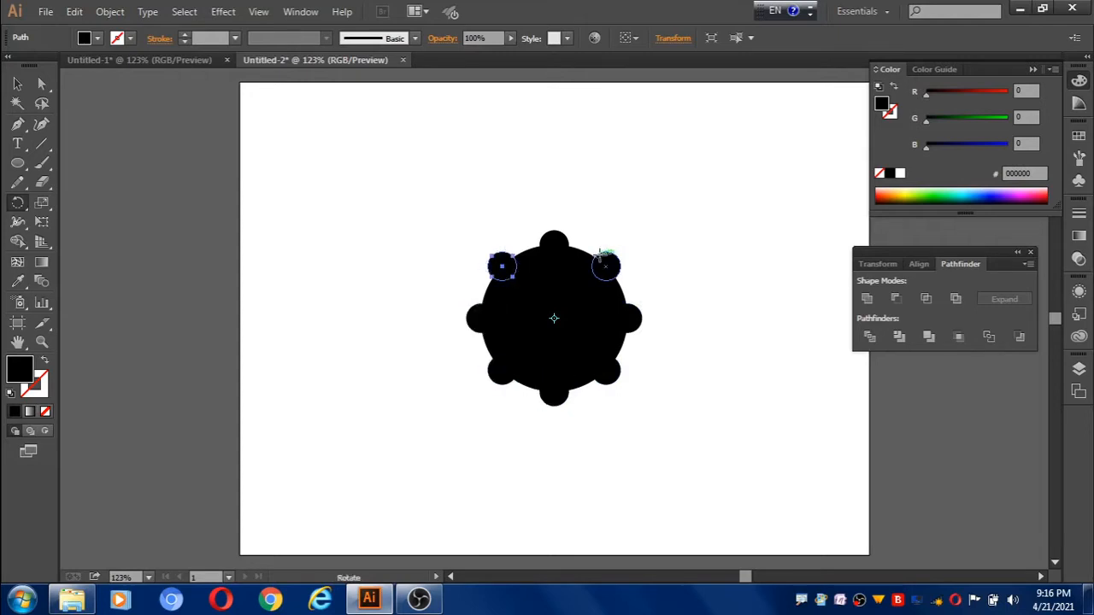
Step: Subtract the eight small circles from the large circle with Minus Front to form the gear's notches
{"action": "left_click", "coordinate": [17, 83]}
{"action": "left_click_drag", "start_coordinate": [433, 196], "coordinate": [675, 468]}
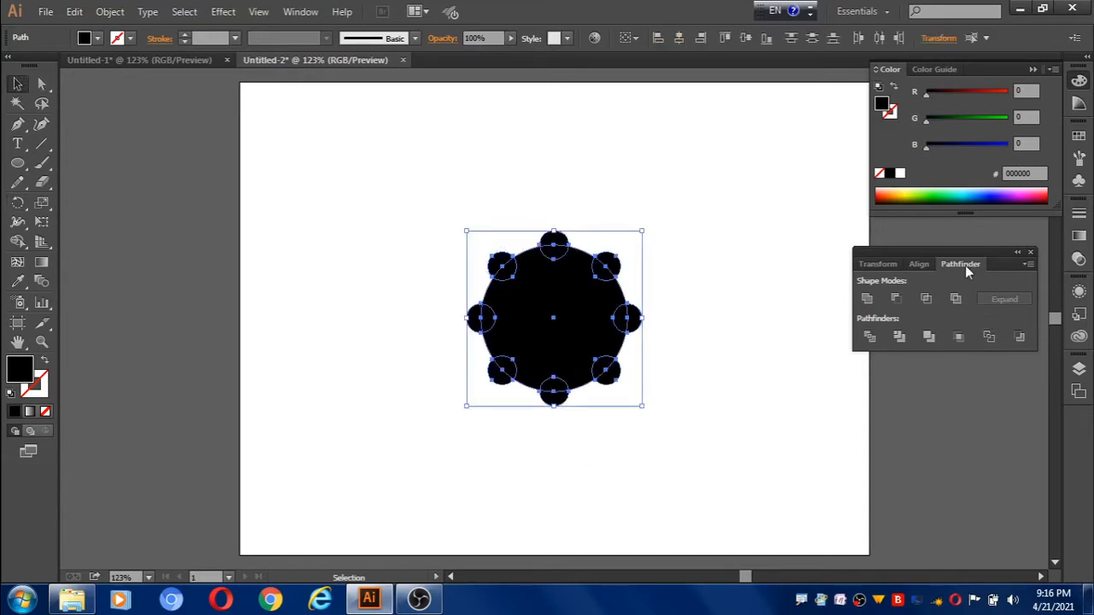
{"action": "left_click", "coordinate": [896, 303]}
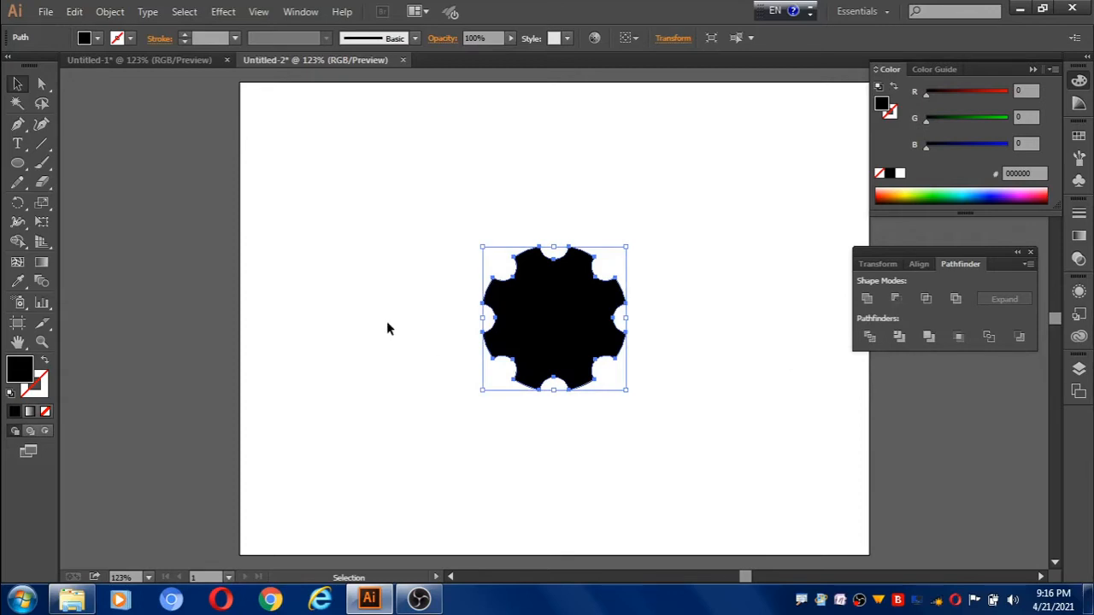
Step: Draw a small circle at the gear's centre and fill it with the artboard's white using the Eyedropper
{"action": "left_click", "coordinate": [17, 165]}
{"action": "left_click_drag", "start_coordinate": [17, 165], "coordinate": [83, 209]}
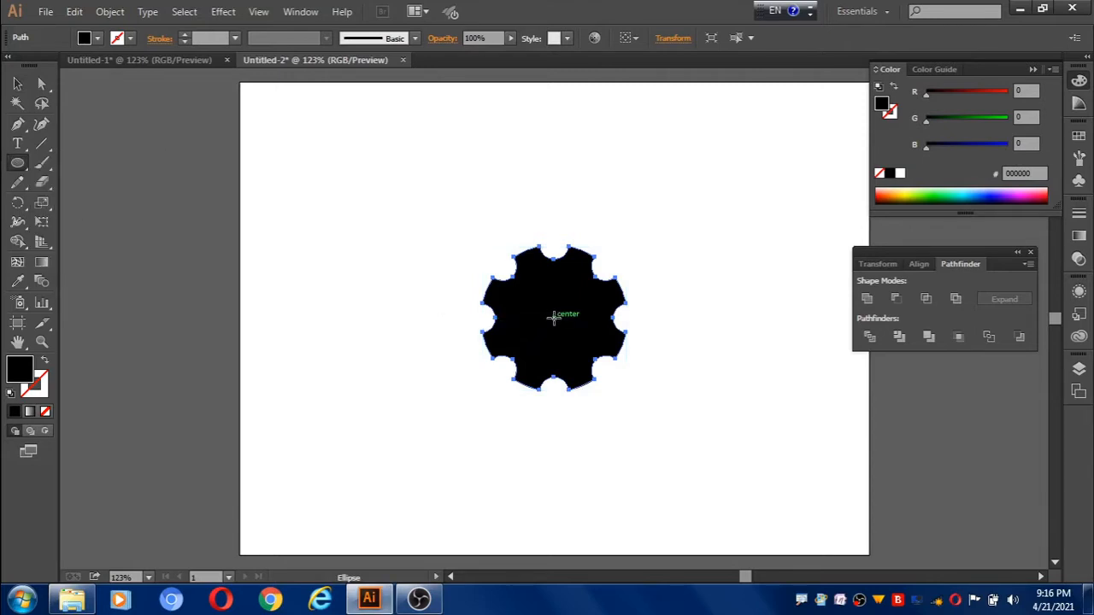
{"action": "left_click_drag", "start_coordinate": [554, 318], "coordinate": [573, 341]}
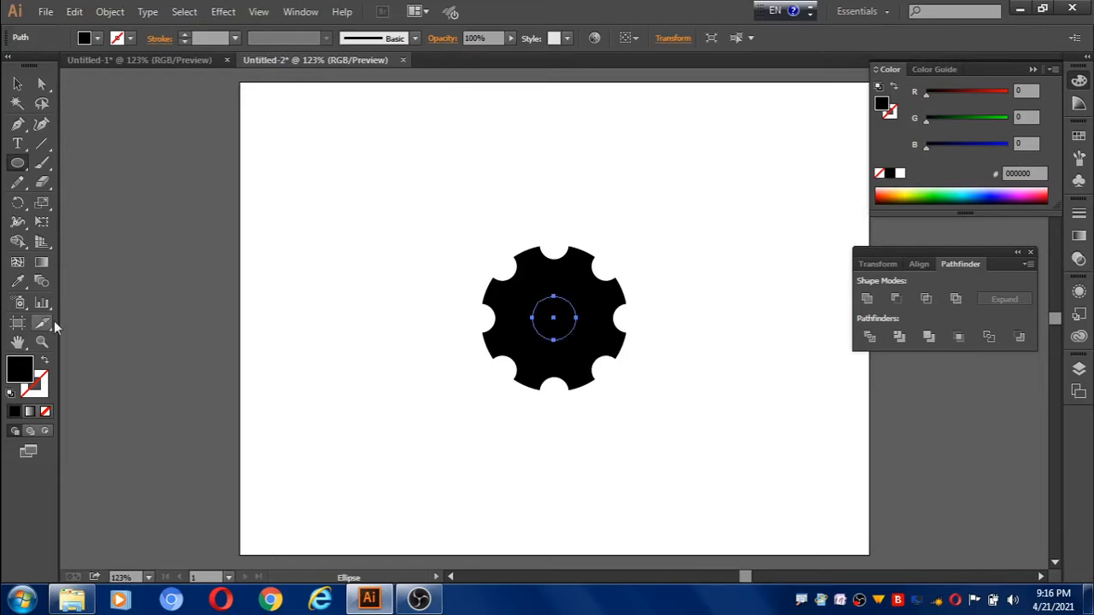
{"action": "left_click", "coordinate": [19, 284]}
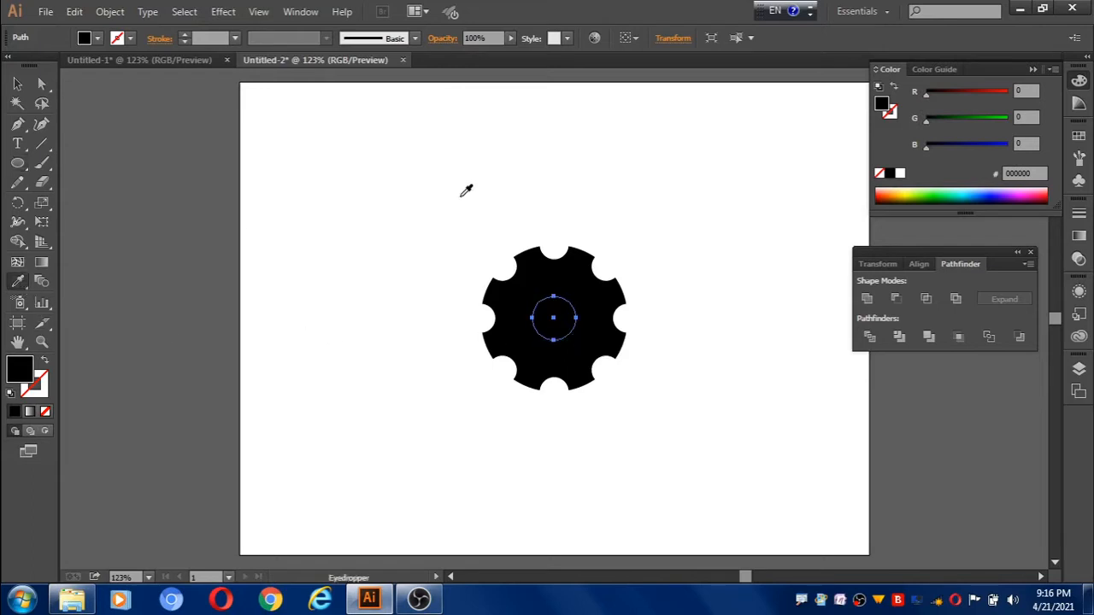
{"action": "left_click", "coordinate": [624, 157]}
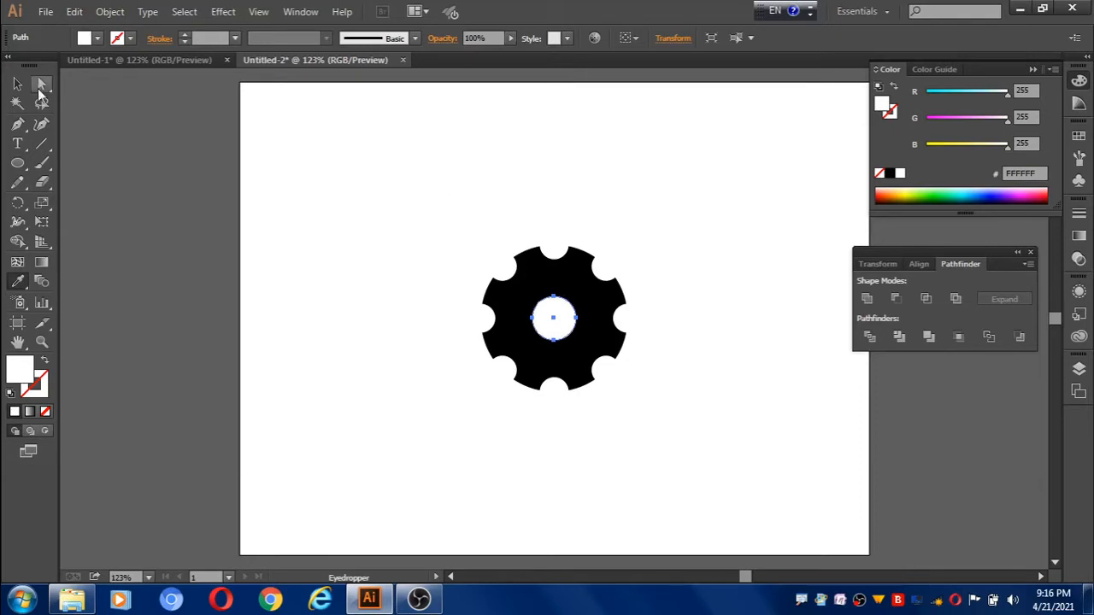
Step: Move the gear and its white centre circle off the artboard's left side and cut out the centre hole with Minus Front
{"action": "left_click", "coordinate": [19, 85]}
{"action": "left_click_drag", "start_coordinate": [459, 220], "coordinate": [692, 404]}
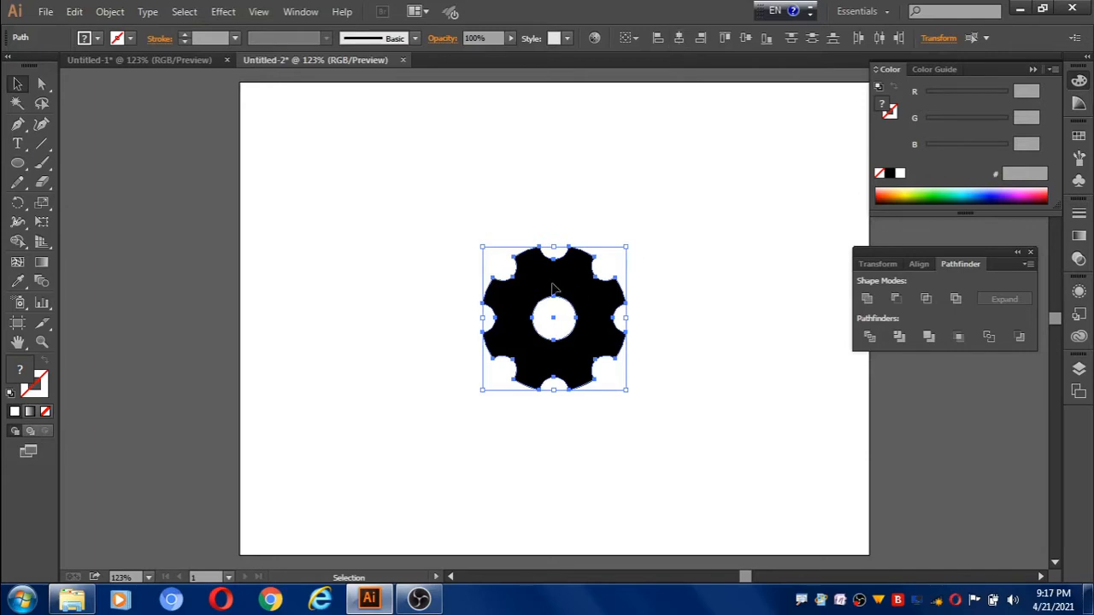
{"action": "left_click_drag", "start_coordinate": [560, 283], "coordinate": [161, 199]}
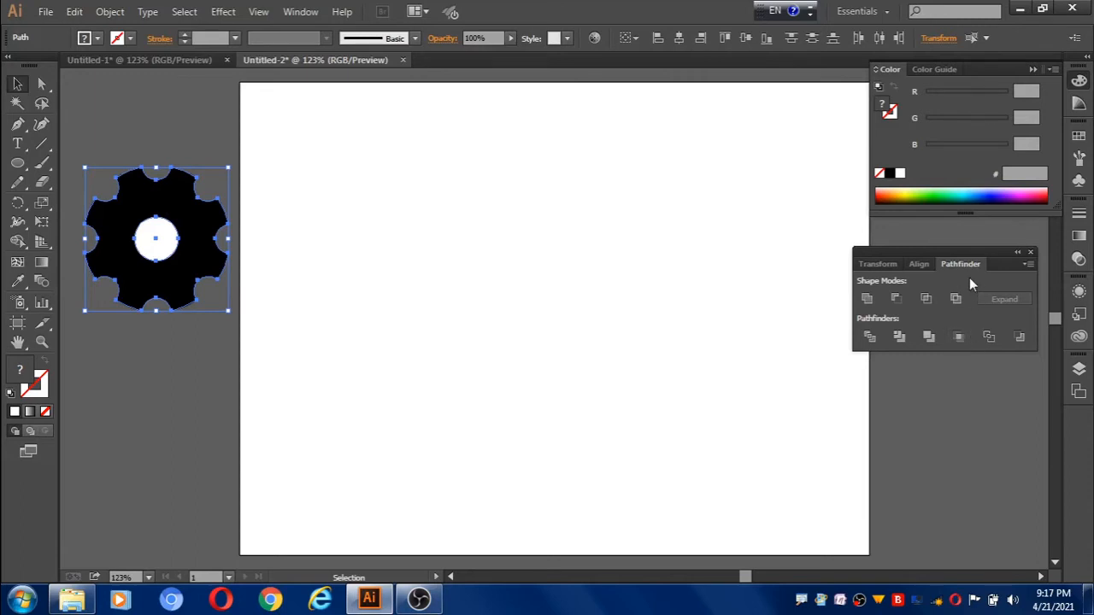
{"action": "left_click", "coordinate": [895, 301]}
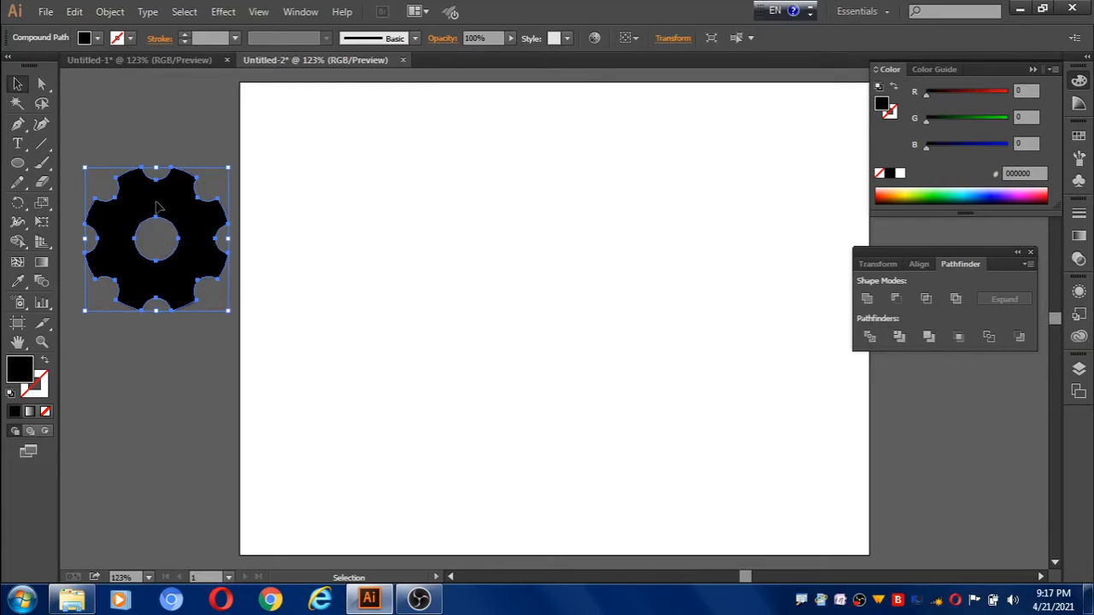
Step: Place the gear in the artboard's upper left with a copy in the upper right, styled as a 3 pt black outline without fill
{"action": "left_click_drag", "start_coordinate": [158, 207], "coordinate": [682, 202]}
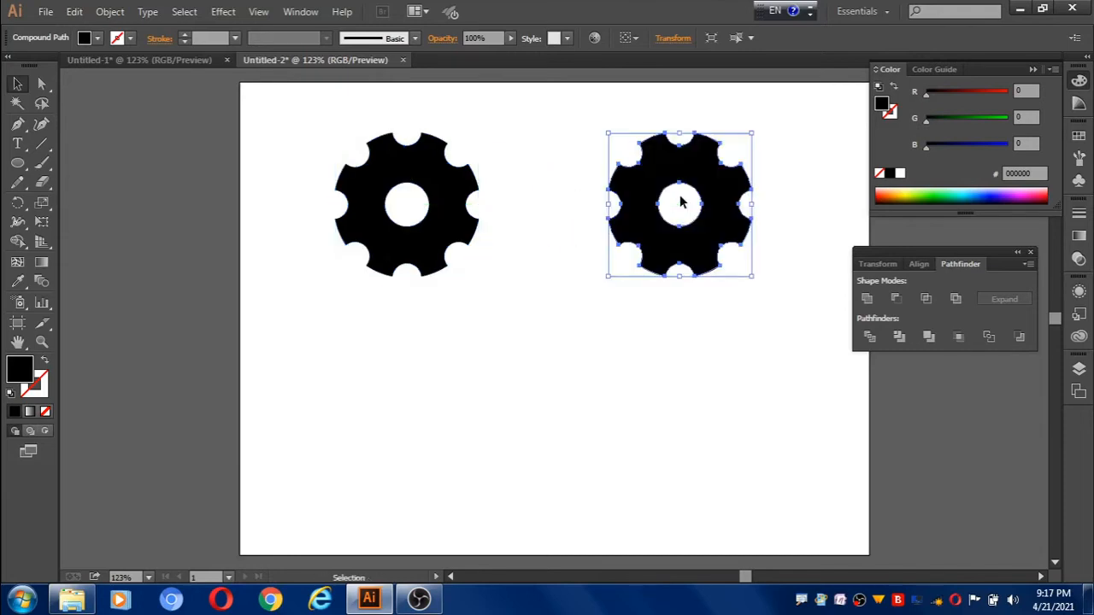
{"action": "left_click", "coordinate": [43, 365]}
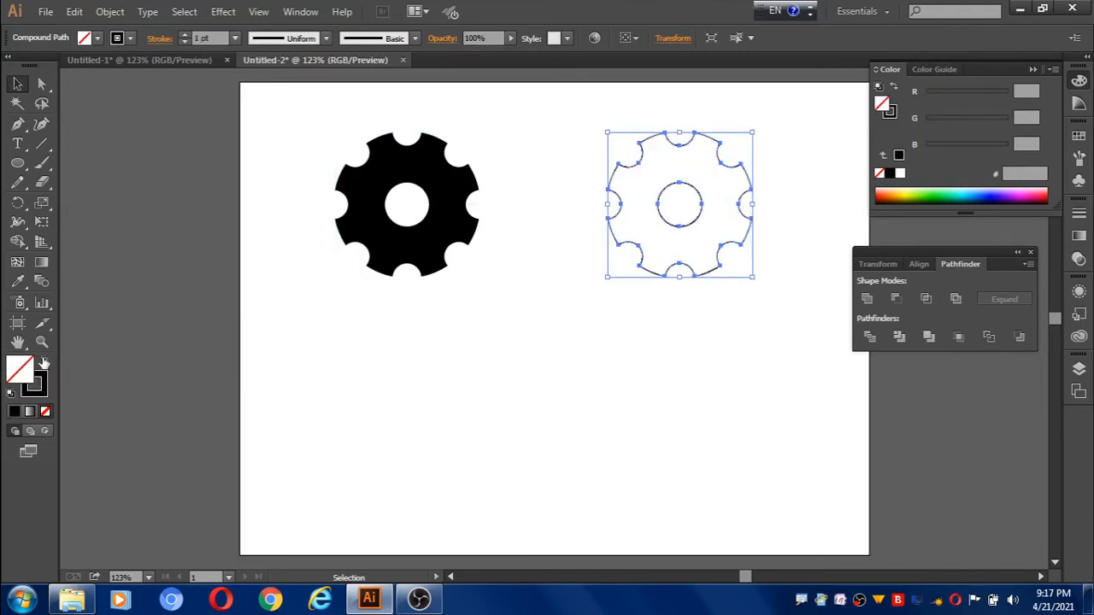
{"action": "left_click", "coordinate": [183, 35]}
{"action": "left_click", "coordinate": [183, 35]}
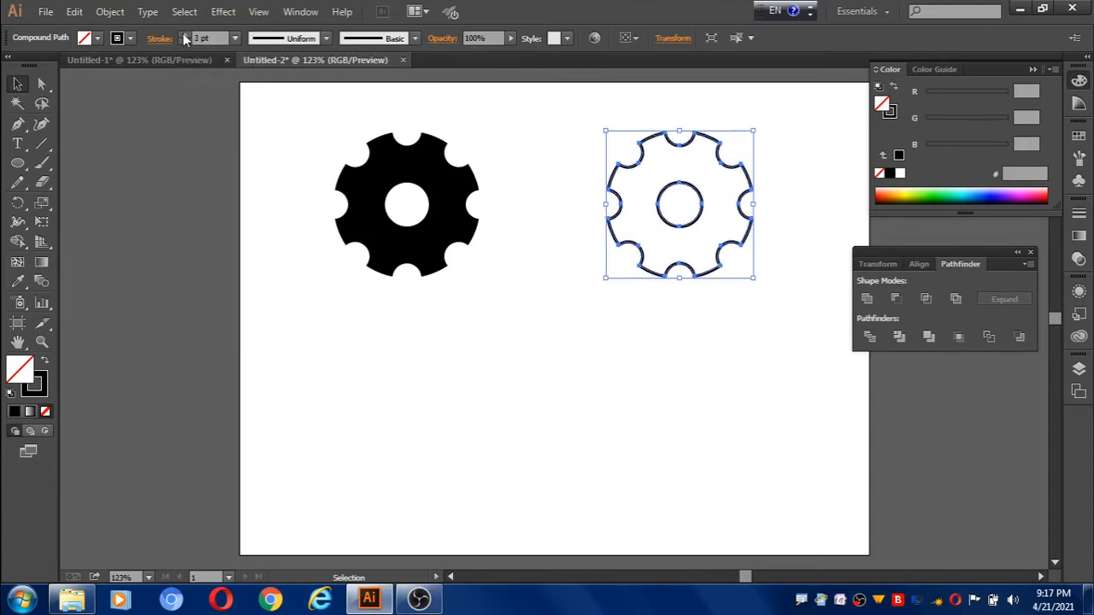
{"action": "left_click", "coordinate": [562, 309]}
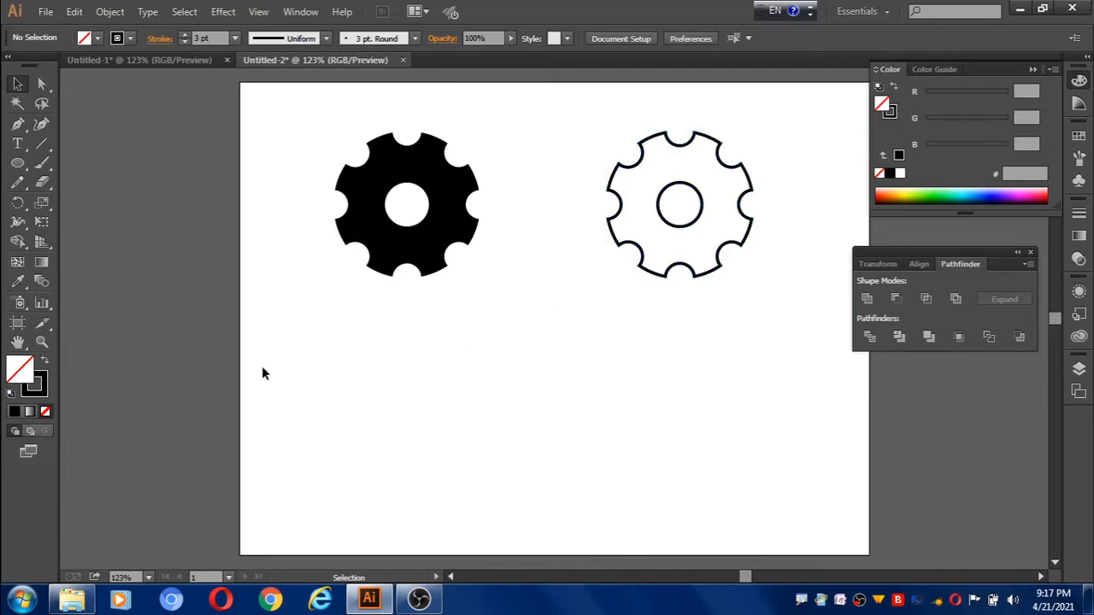
Step: Draw a large circle centred below the two gears and give it a black fill with no stroke
{"action": "left_click", "coordinate": [20, 165]}
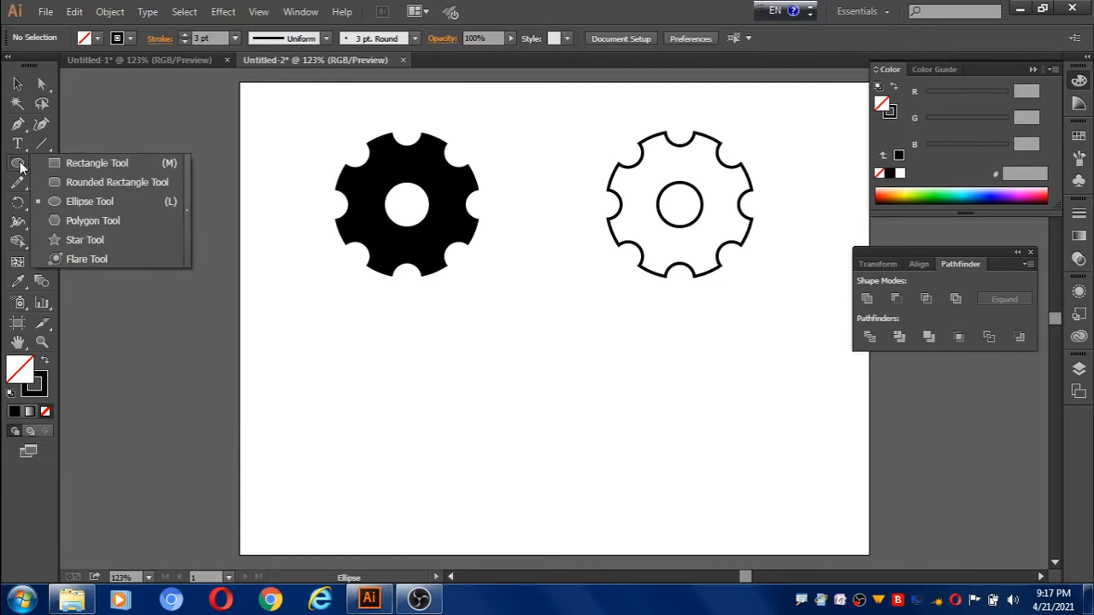
{"action": "left_click", "coordinate": [82, 201]}
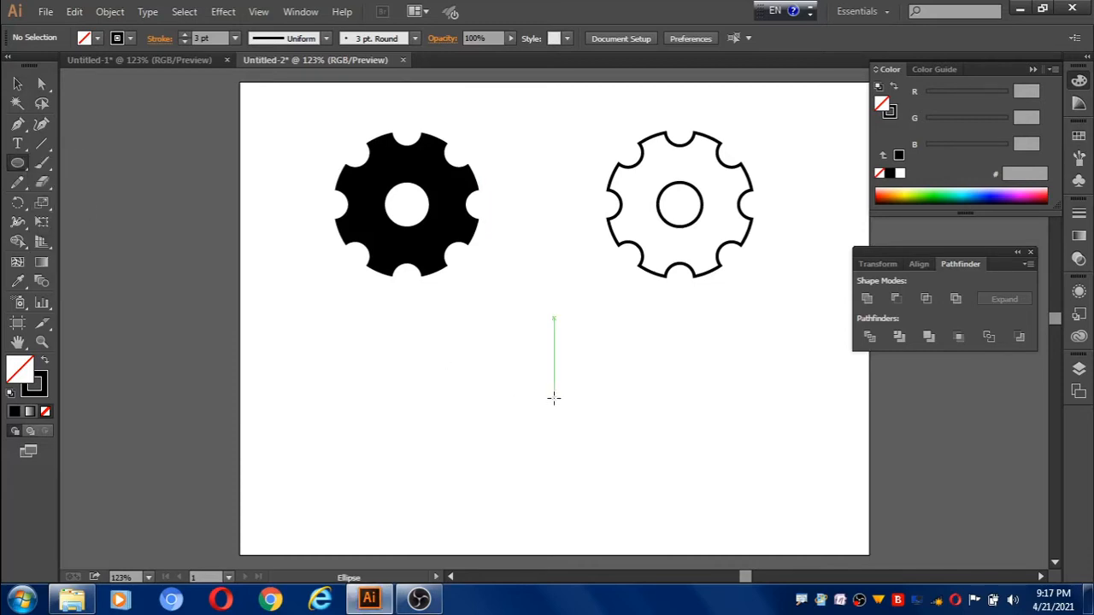
{"action": "mouse_move", "coordinate": [554, 398]}
{"action": "left_mouse_down"}
{"action": "mouse_move", "coordinate": [627, 488]}
{"action": "mouse_move", "coordinate": [616, 482]}
{"action": "left_mouse_up"}
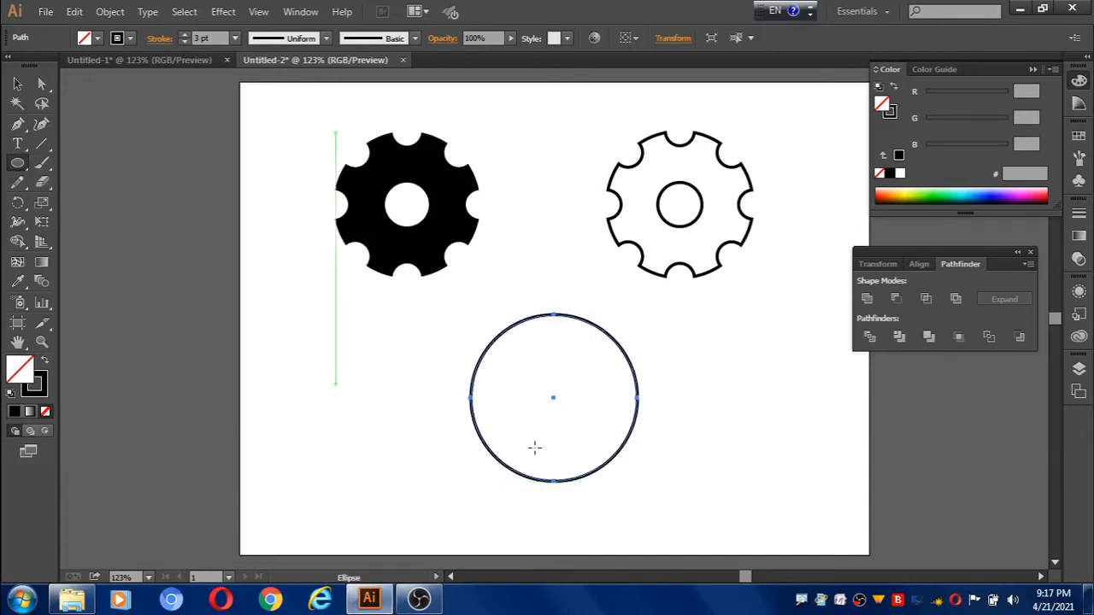
{"action": "left_click", "coordinate": [44, 362]}
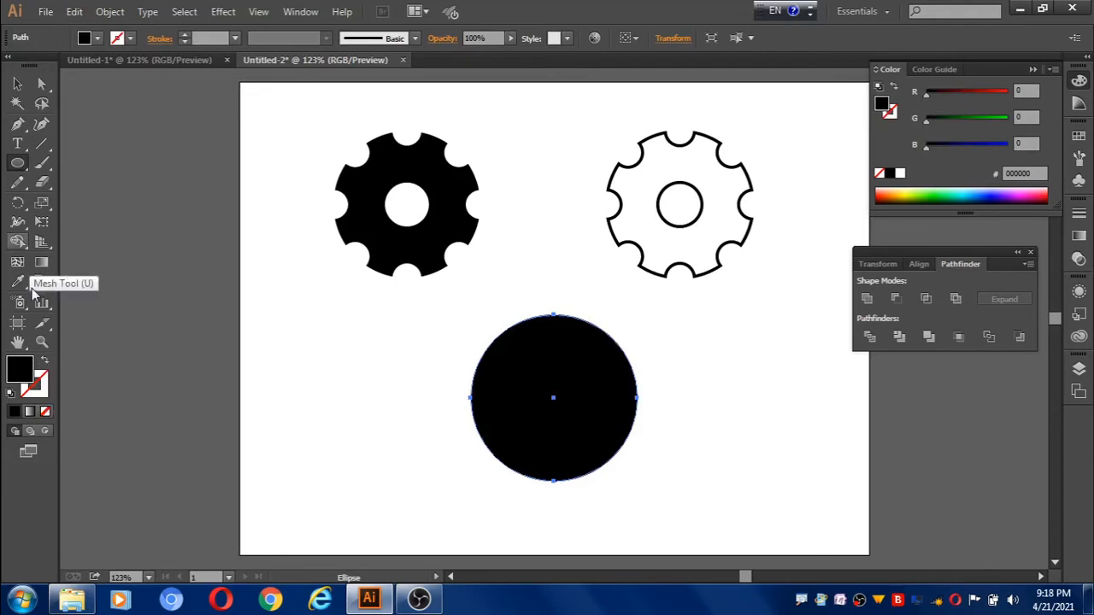
Step: Start a Zig Zag effect on the large black circle with preview on and set its size to 5 px
{"action": "left_click", "coordinate": [18, 84]}
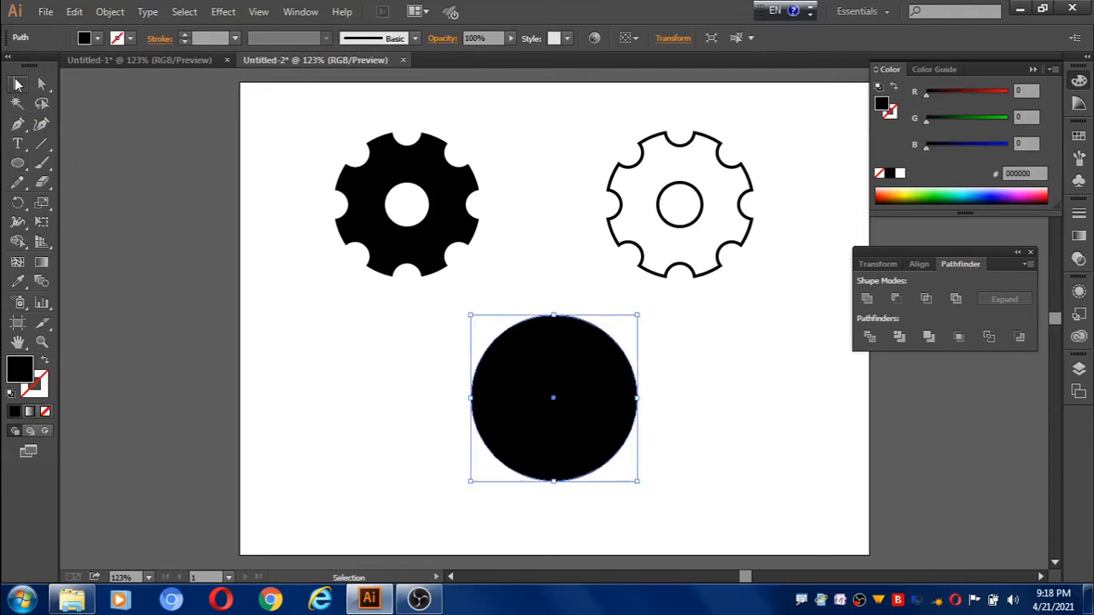
{"action": "left_click", "coordinate": [225, 17]}
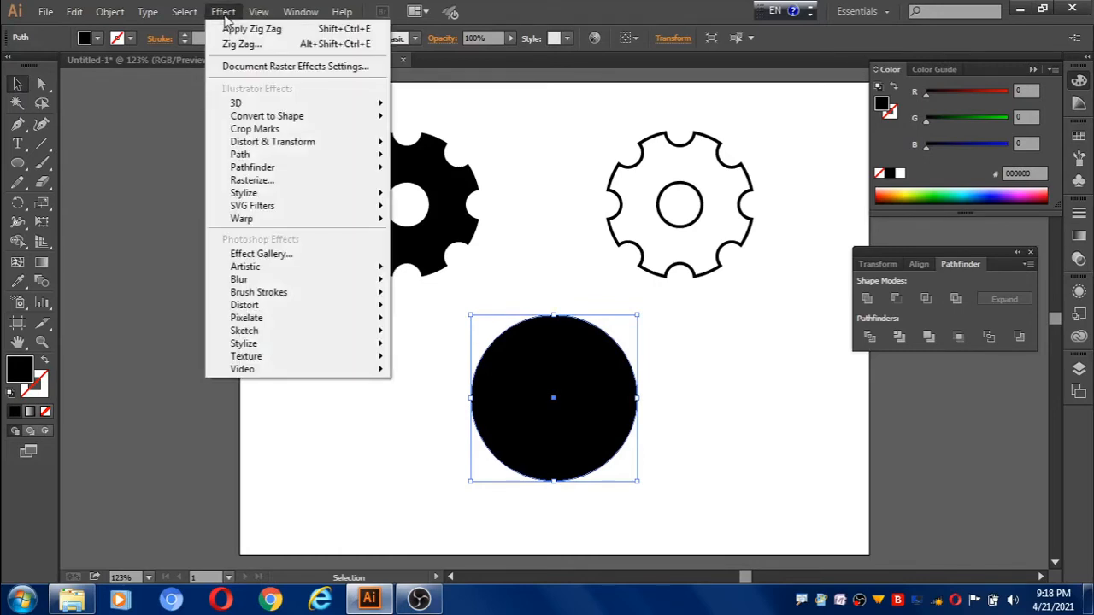
{"action": "mouse_move", "coordinate": [297, 150]}
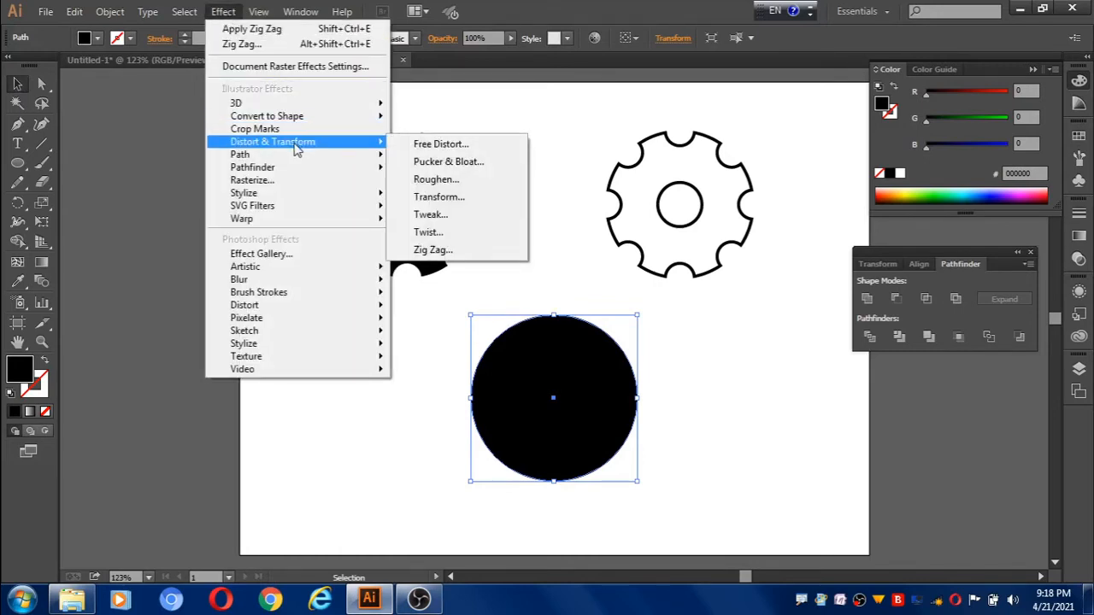
{"action": "left_click", "coordinate": [444, 253]}
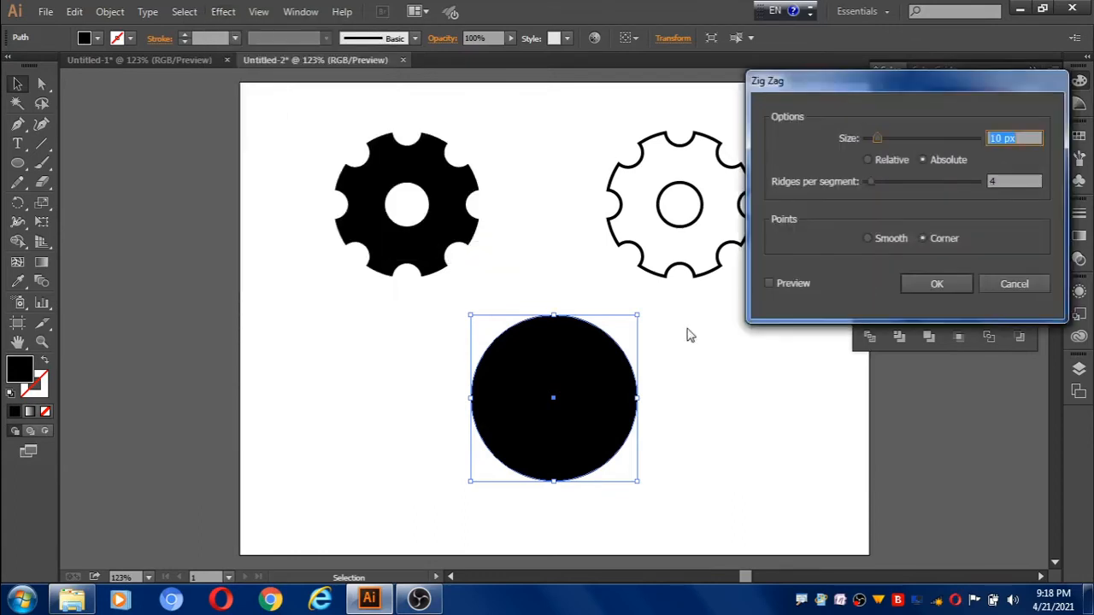
{"action": "left_click", "coordinate": [770, 284]}
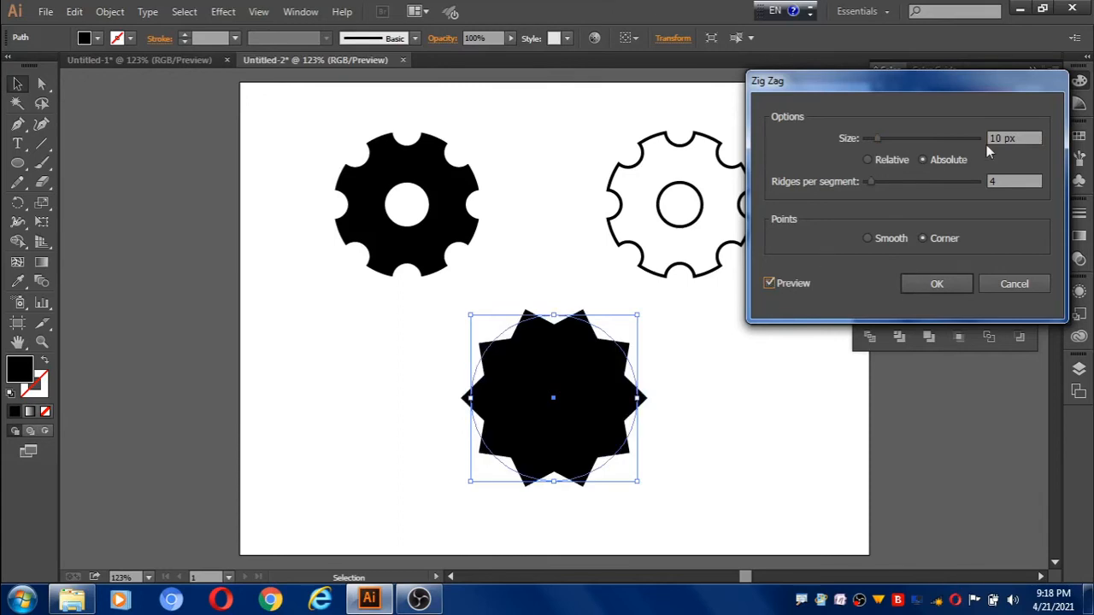
{"action": "left_click", "coordinate": [1018, 136]}
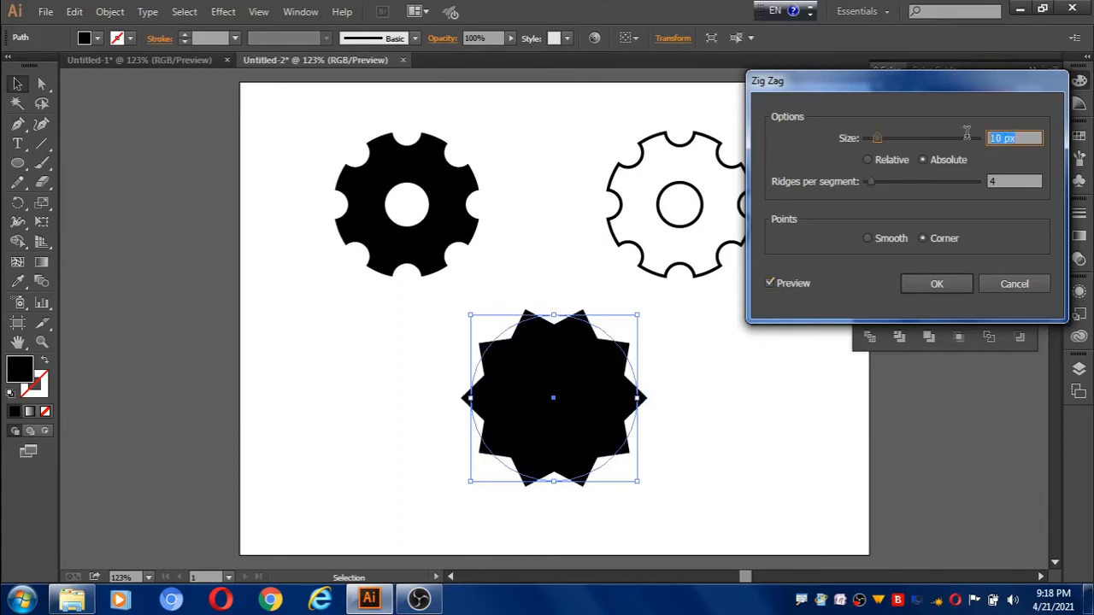
{"action": "key", "text": "Down"}
{"action": "key", "text": "Down"}
{"action": "key", "text": "Down"}
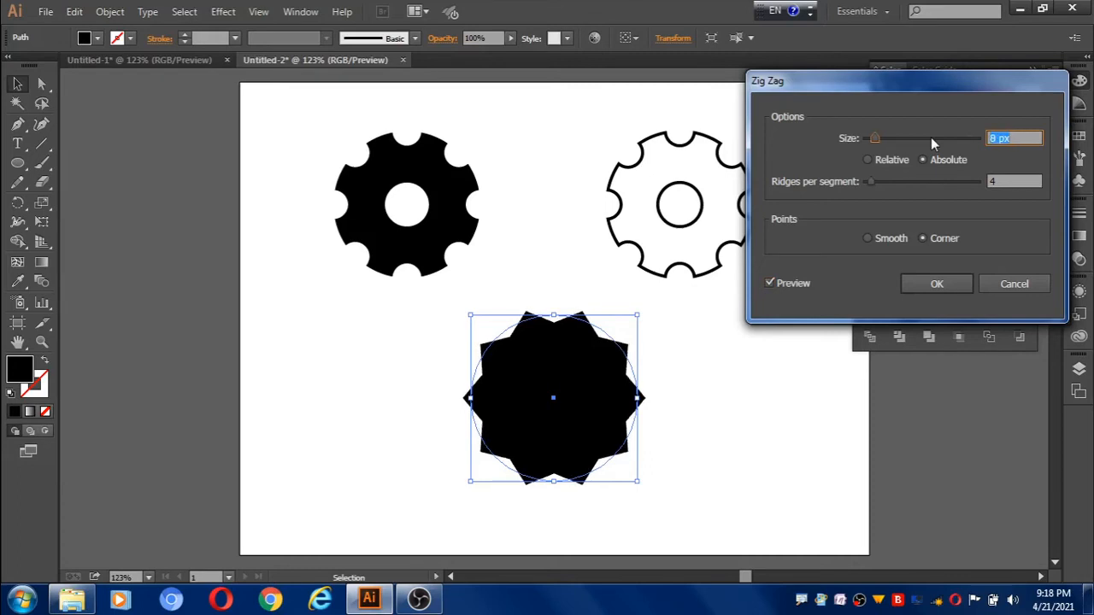
{"action": "key", "text": "Down"}
{"action": "key", "text": "Down"}
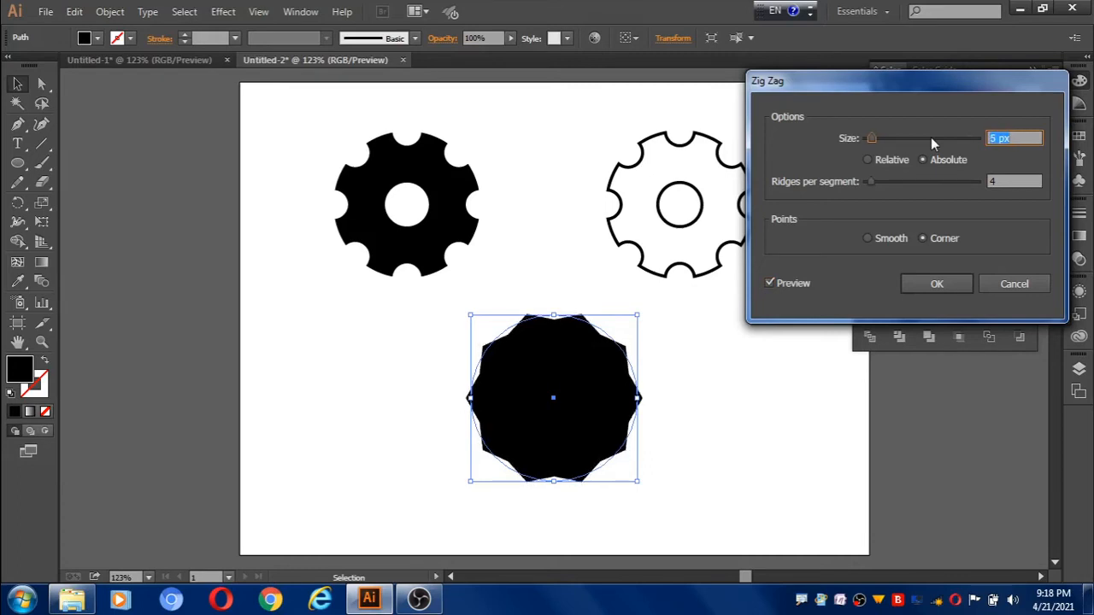
Step: Keep the Zig Zag size absolute, use smooth points with 3 ridges per segment, and apply the effect
{"action": "left_click", "coordinate": [868, 159]}
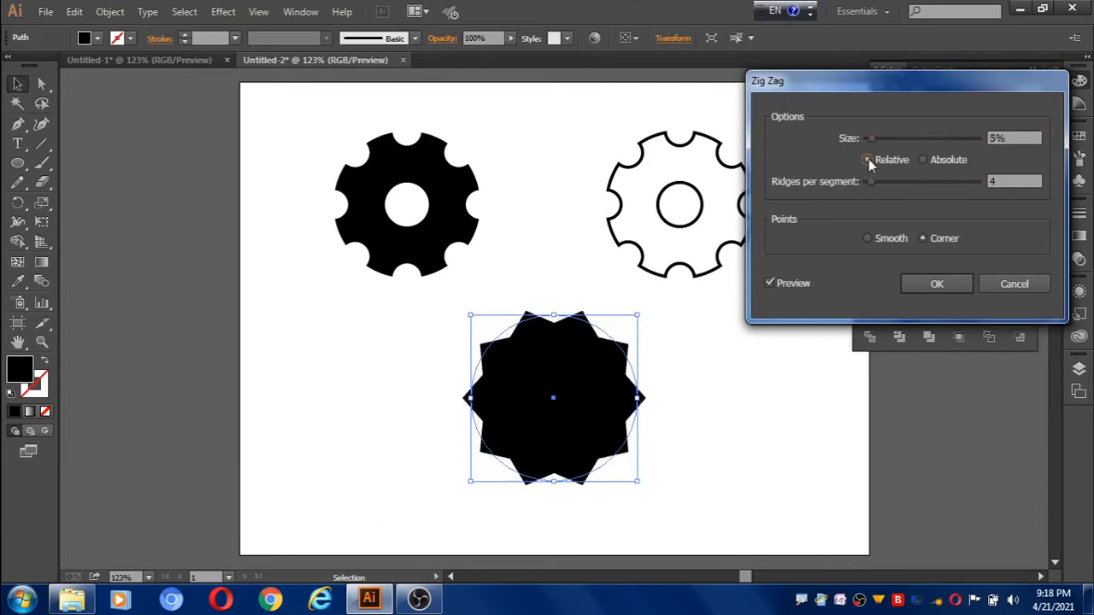
{"action": "left_click", "coordinate": [921, 161]}
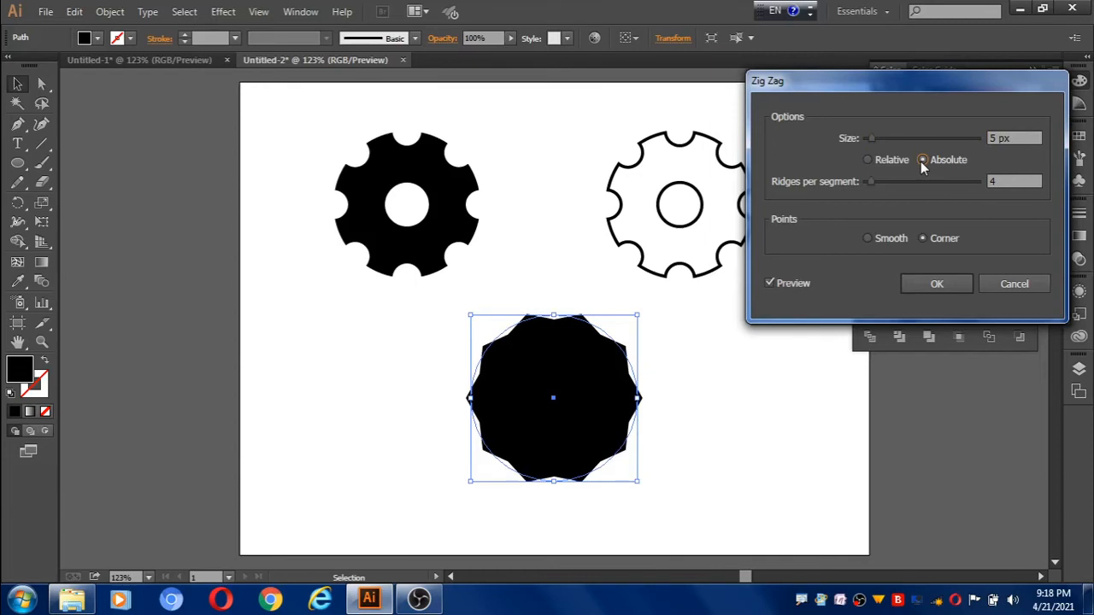
{"action": "left_click", "coordinate": [867, 236]}
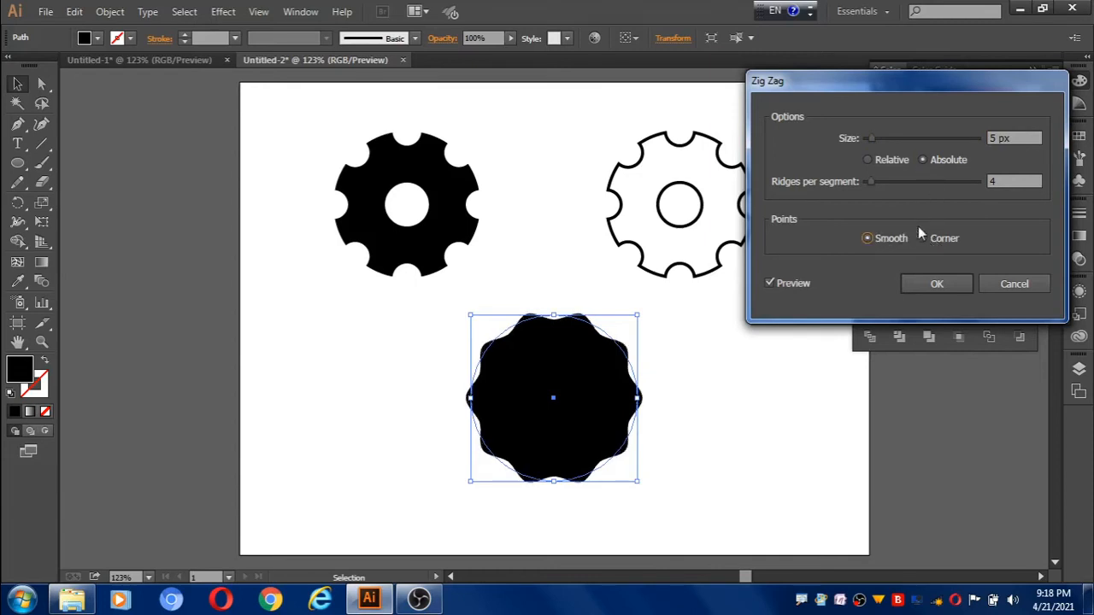
{"action": "left_click", "coordinate": [871, 181]}
{"action": "key", "text": "Down"}
{"action": "key", "text": "Down"}
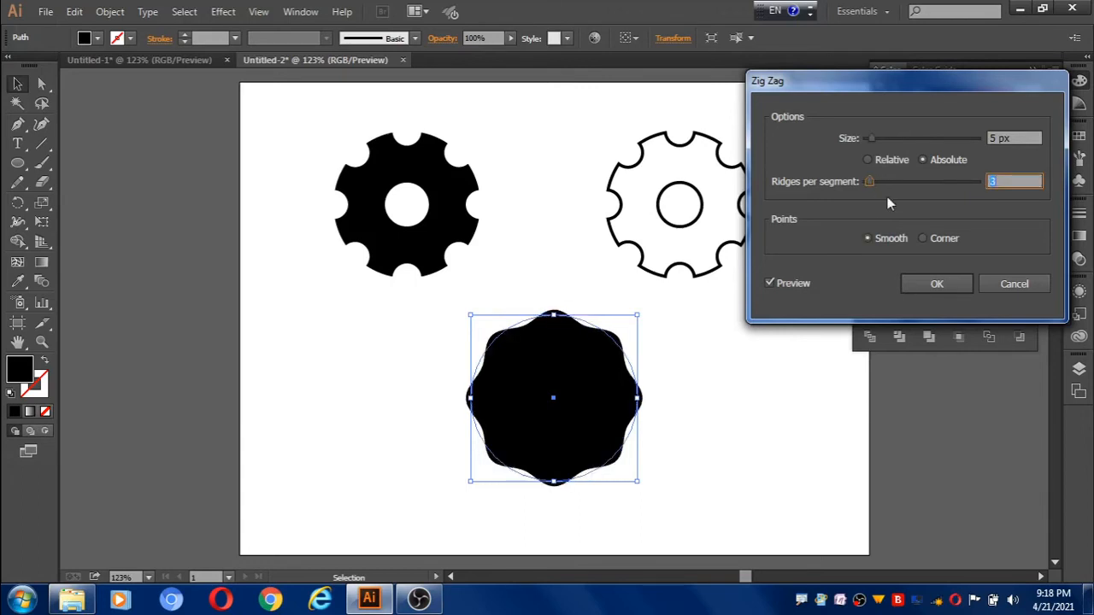
{"action": "key", "text": "Up"}
{"action": "left_click", "coordinate": [931, 284]}
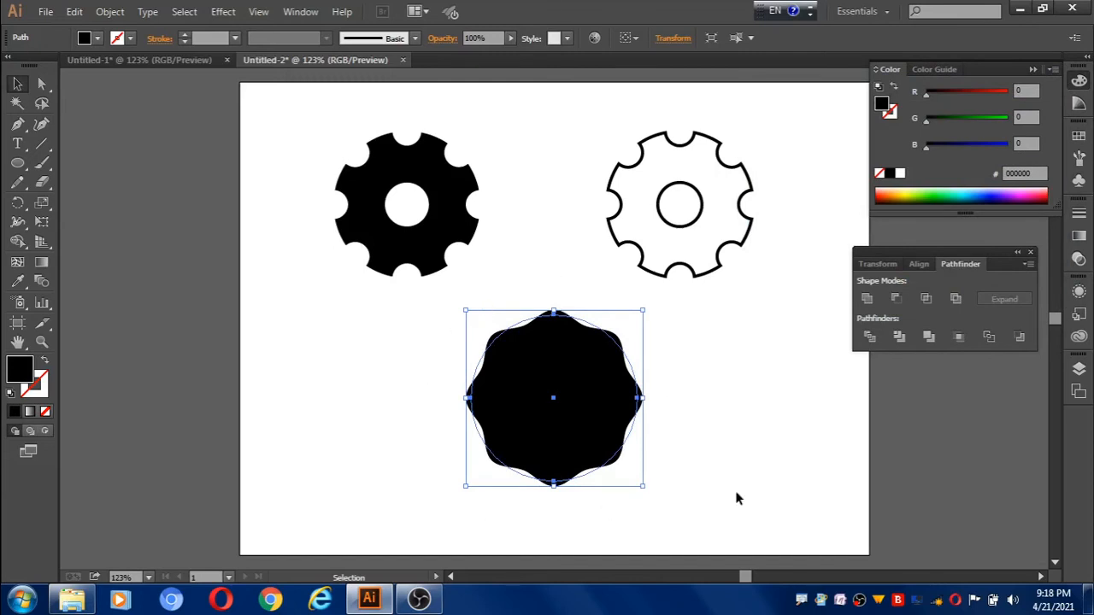
Step: Expand the wavy shape's appearance into real paths, checking it in Outline view before returning to Preview
{"action": "key", "text": "ctrl+y"}
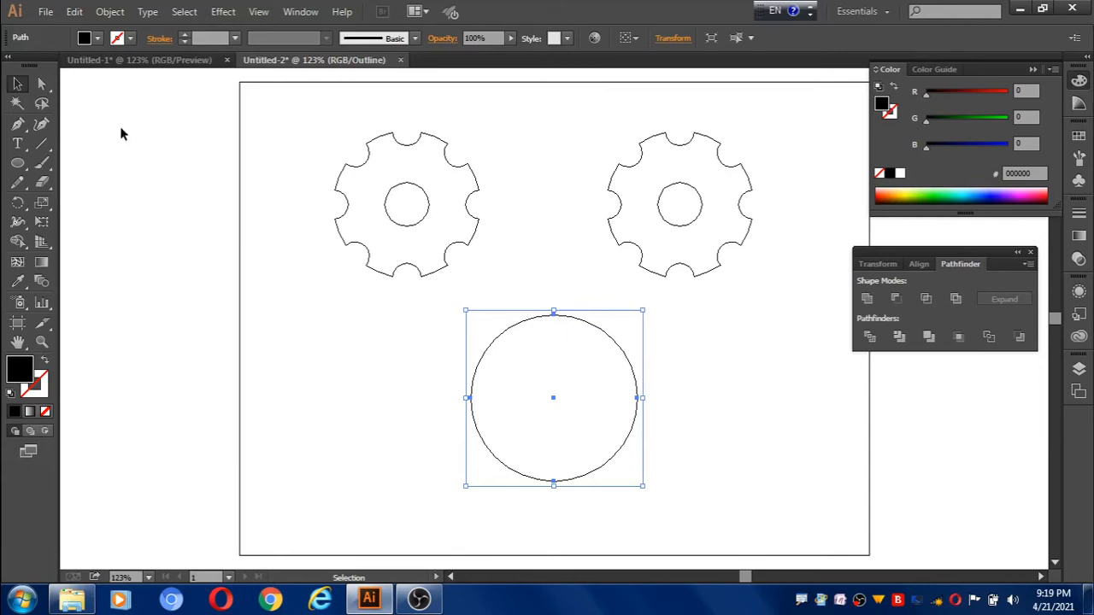
{"action": "left_click", "coordinate": [110, 12]}
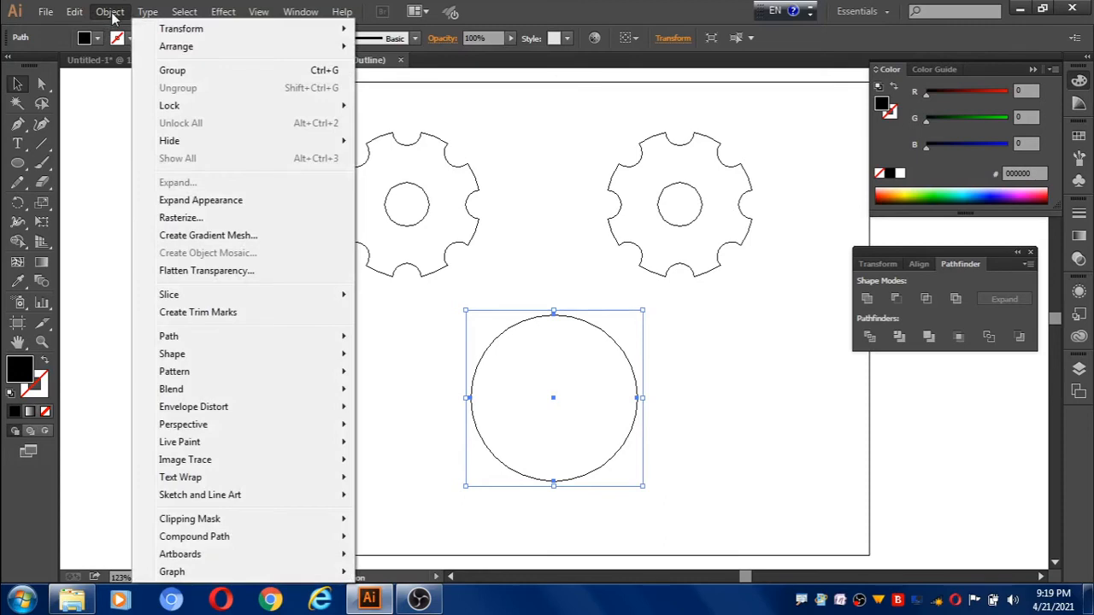
{"action": "left_click", "coordinate": [202, 201]}
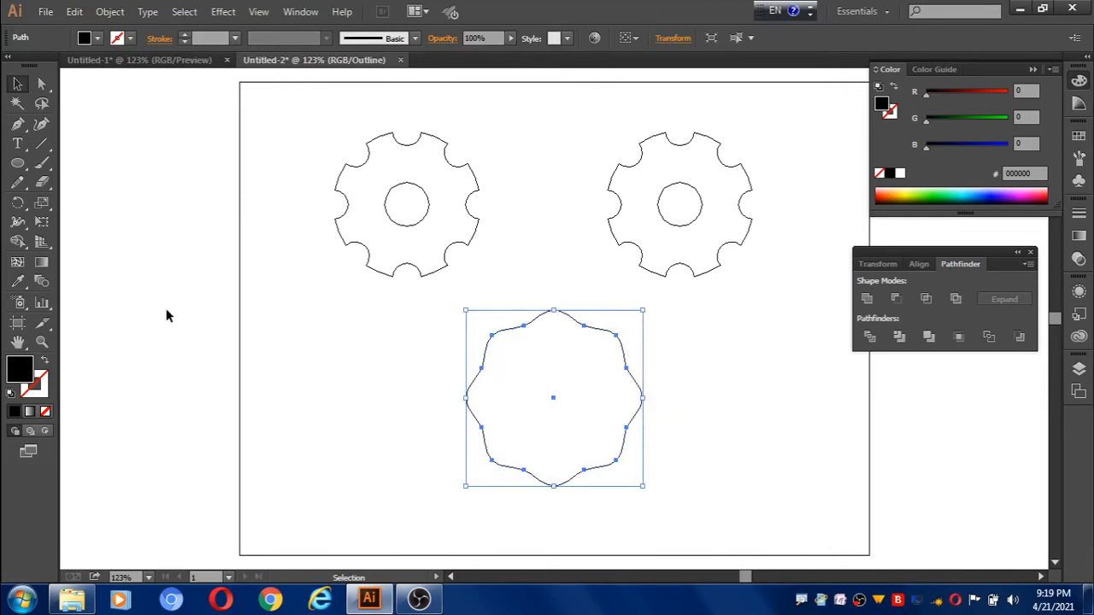
{"action": "key", "text": "ctrl+y"}
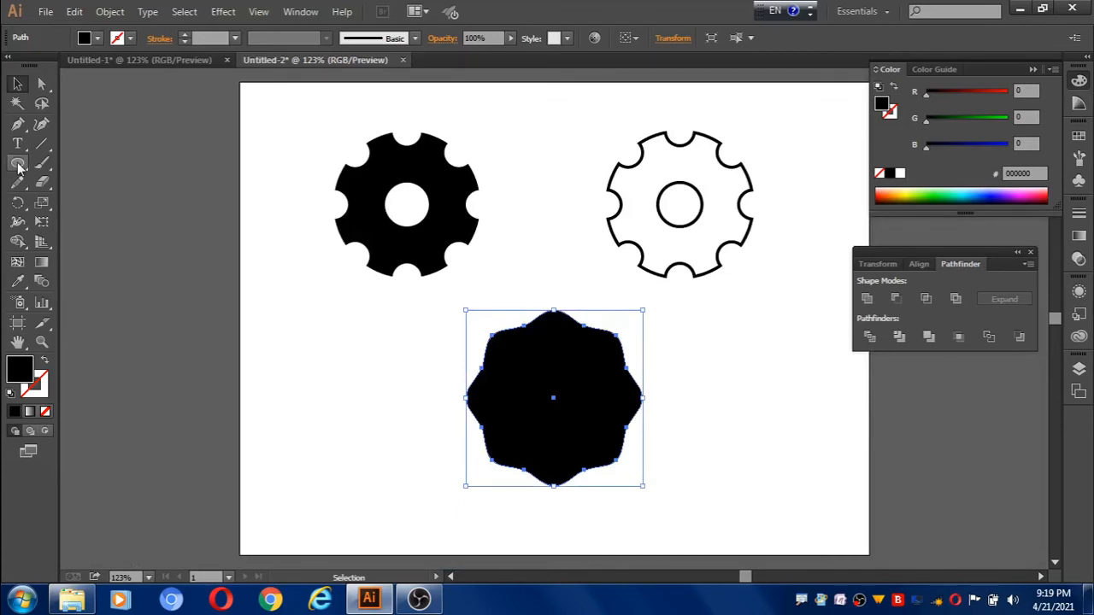
Step: Draw a small circle from the wavy shape's centre and fill it with the artboard's white using the Eyedropper
{"action": "left_click_drag", "start_coordinate": [17, 162], "coordinate": [76, 205]}
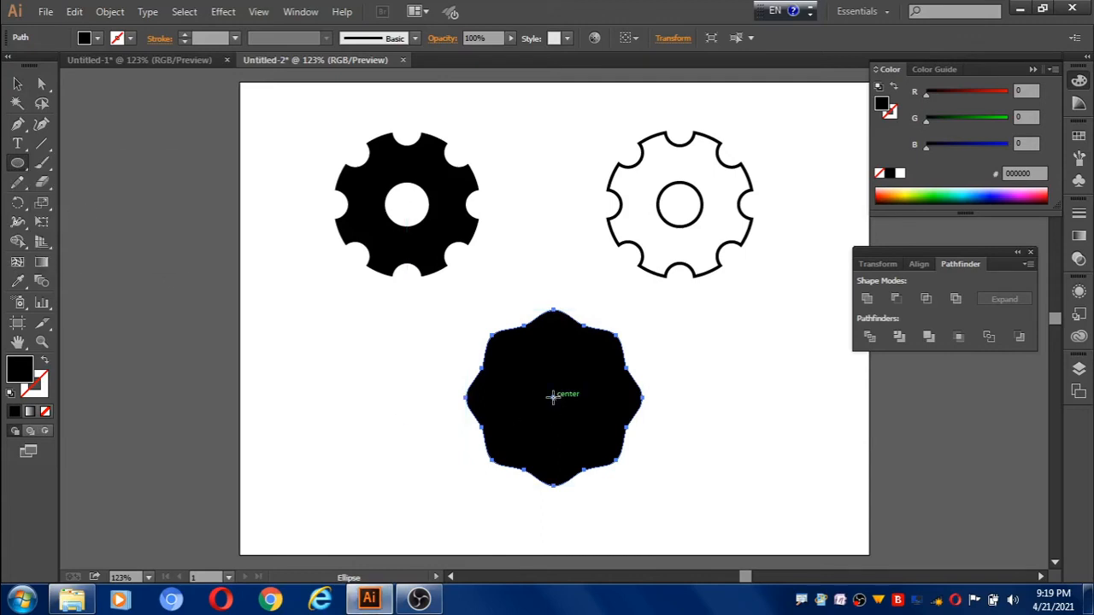
{"action": "left_click_drag", "start_coordinate": [554, 397], "coordinate": [577, 425]}
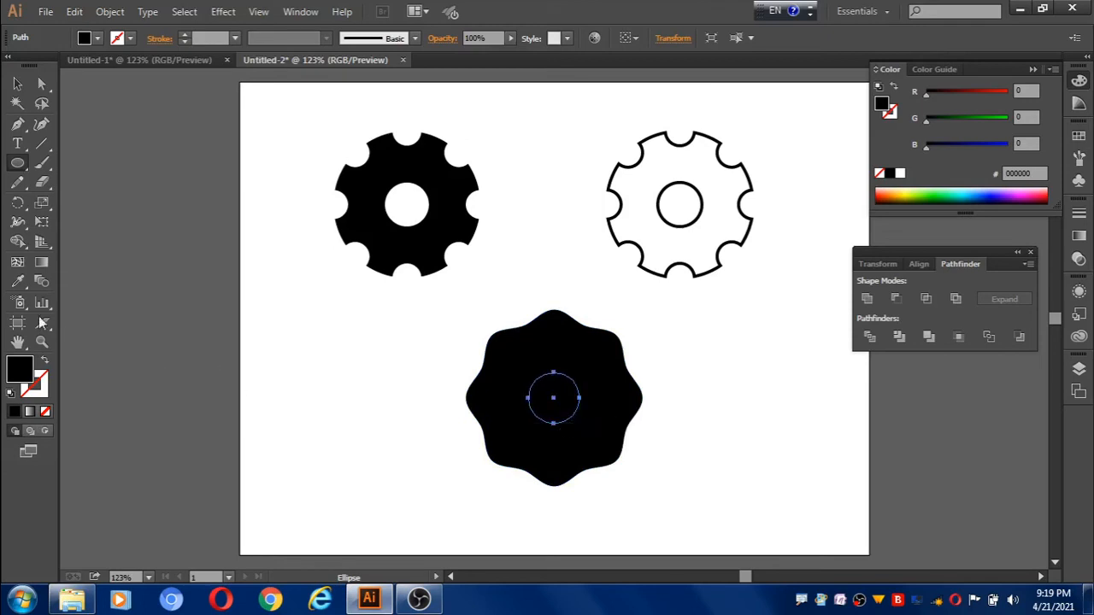
{"action": "left_click", "coordinate": [19, 287]}
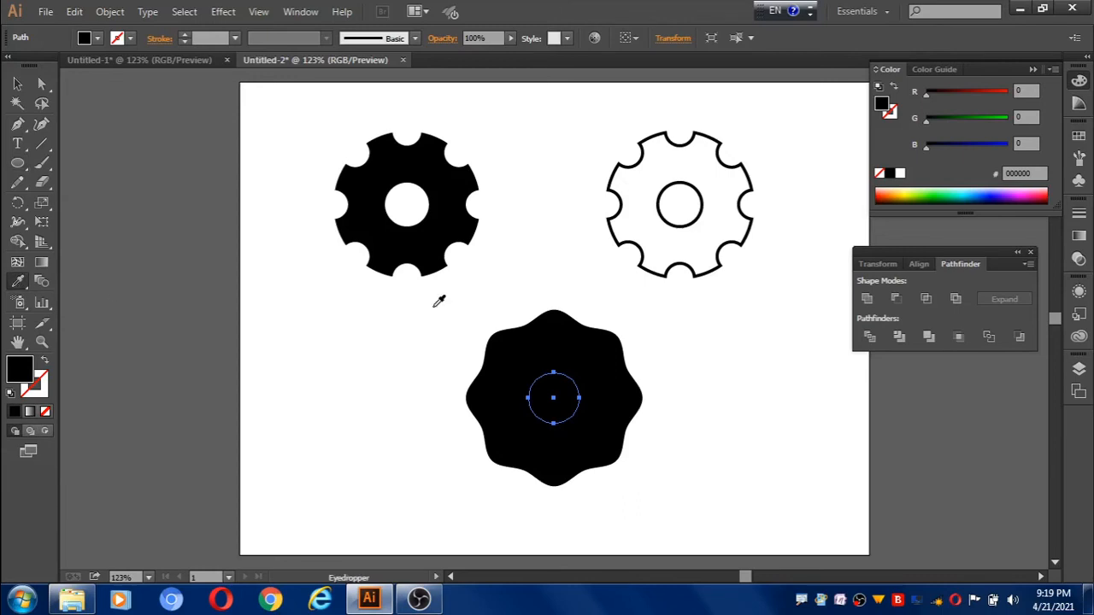
{"action": "left_click", "coordinate": [551, 175]}
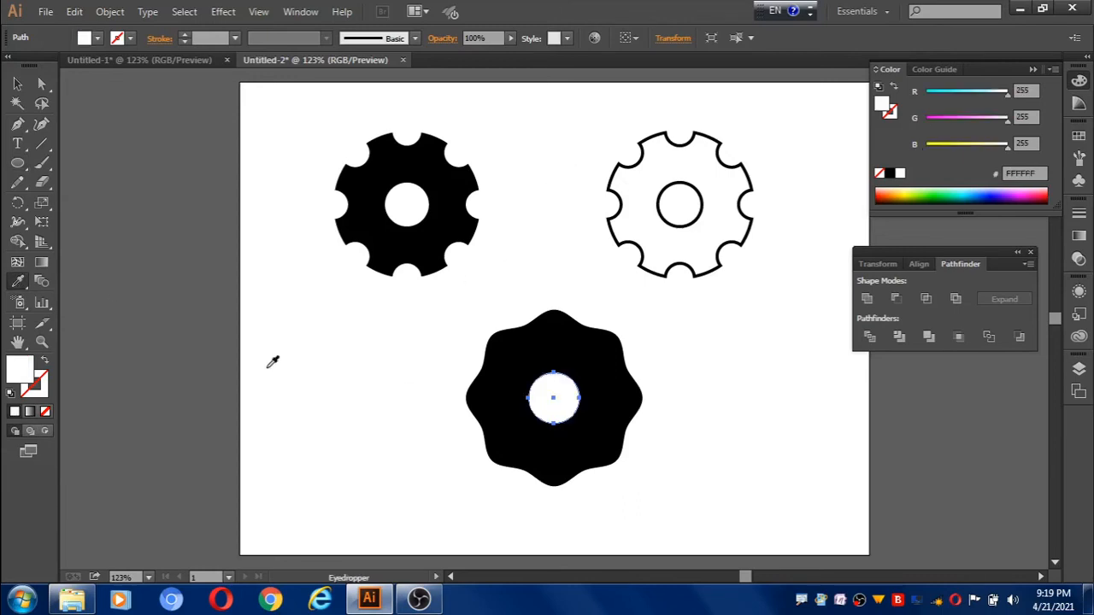
Step: Align the wavy shape and its white circle by their horizontal centres and cut out the hole with Minus Front
{"action": "left_click", "coordinate": [18, 88]}
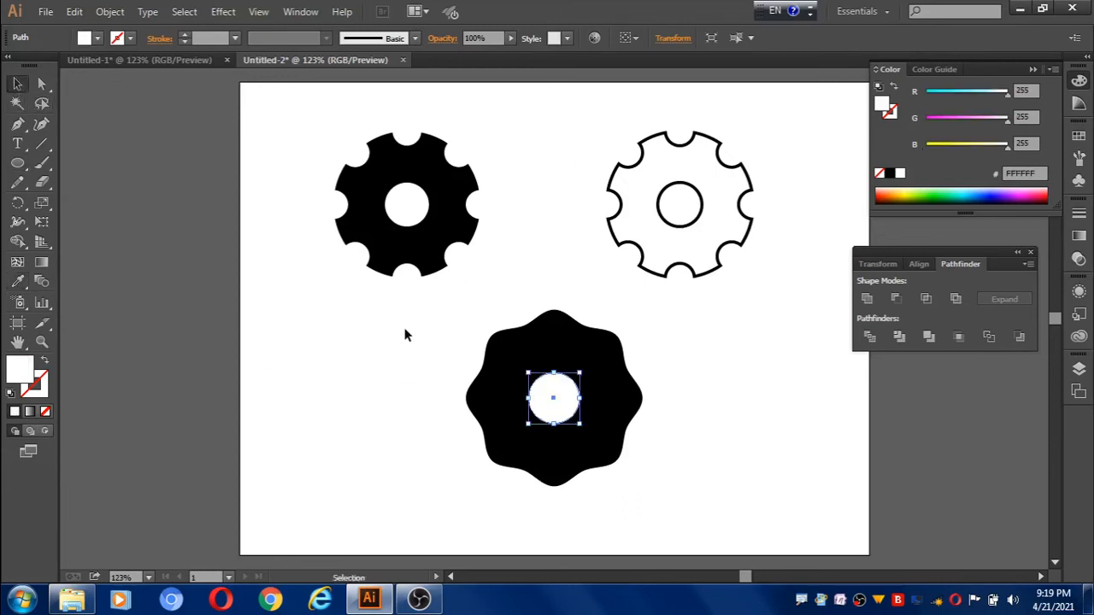
{"action": "left_click_drag", "start_coordinate": [461, 295], "coordinate": [645, 484]}
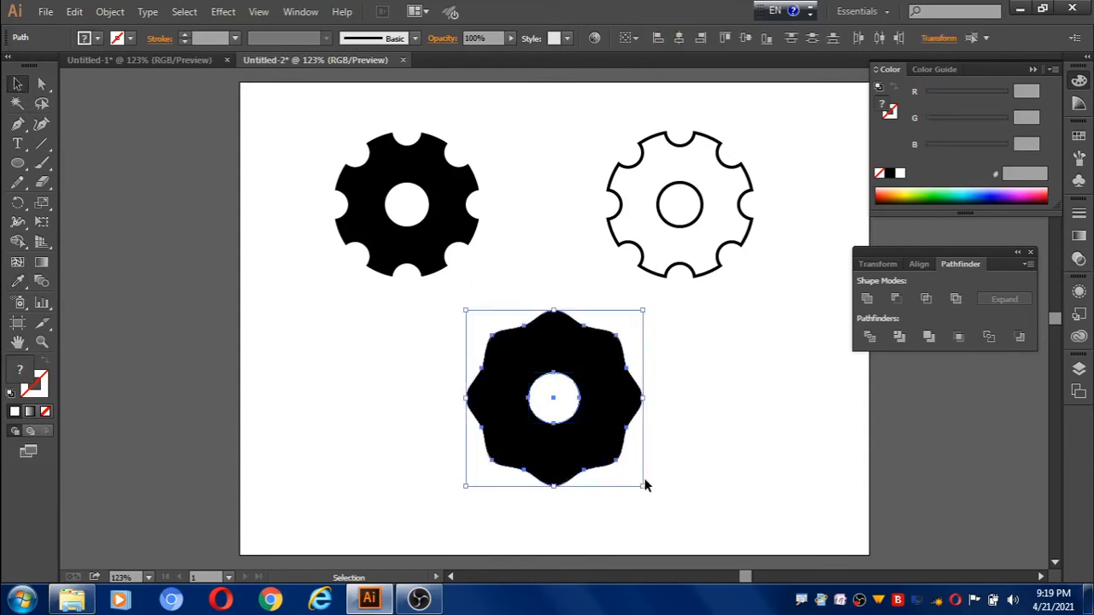
{"action": "left_click", "coordinate": [678, 38]}
{"action": "left_click", "coordinate": [897, 299]}
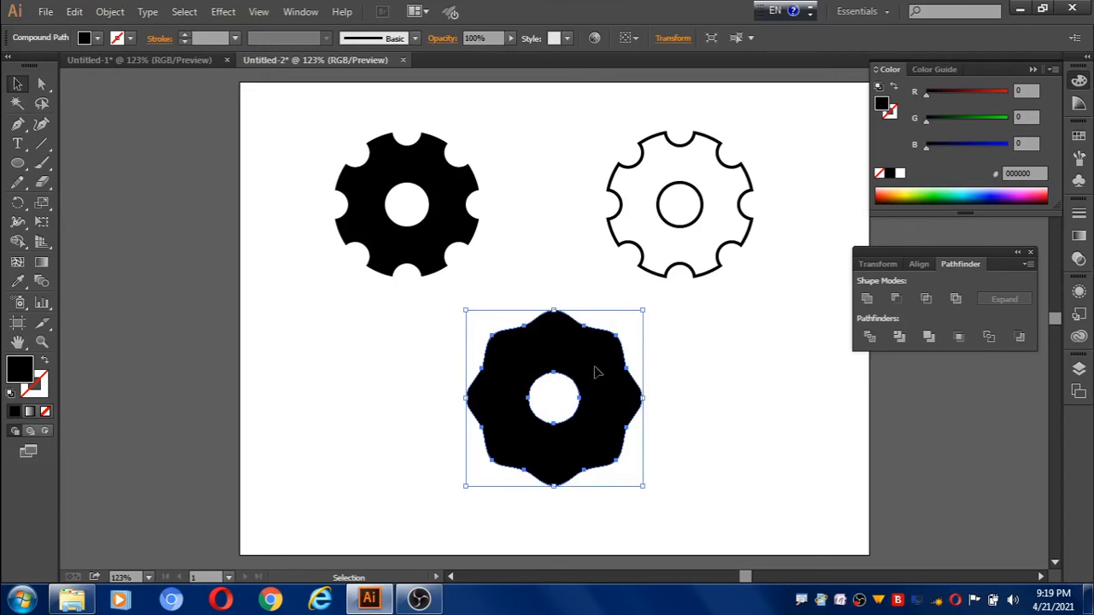
Step: Place the wavy gear below the solid notched gear, with a copy of it below the outlined gear
{"action": "left_click_drag", "start_coordinate": [589, 366], "coordinate": [434, 371]}
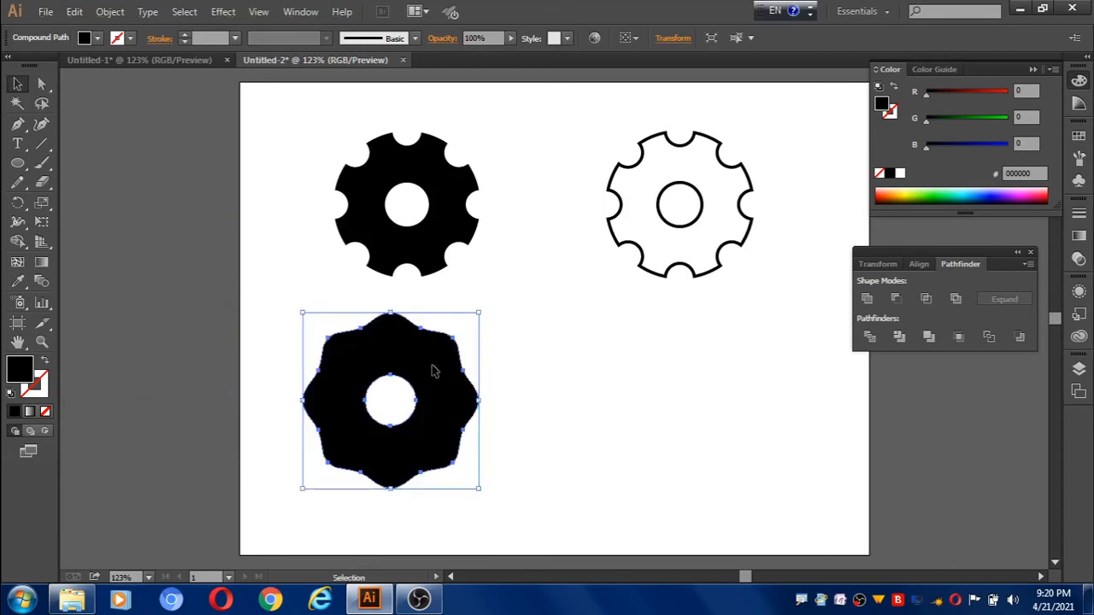
{"action": "left_click_drag", "start_coordinate": [434, 371], "coordinate": [724, 403]}
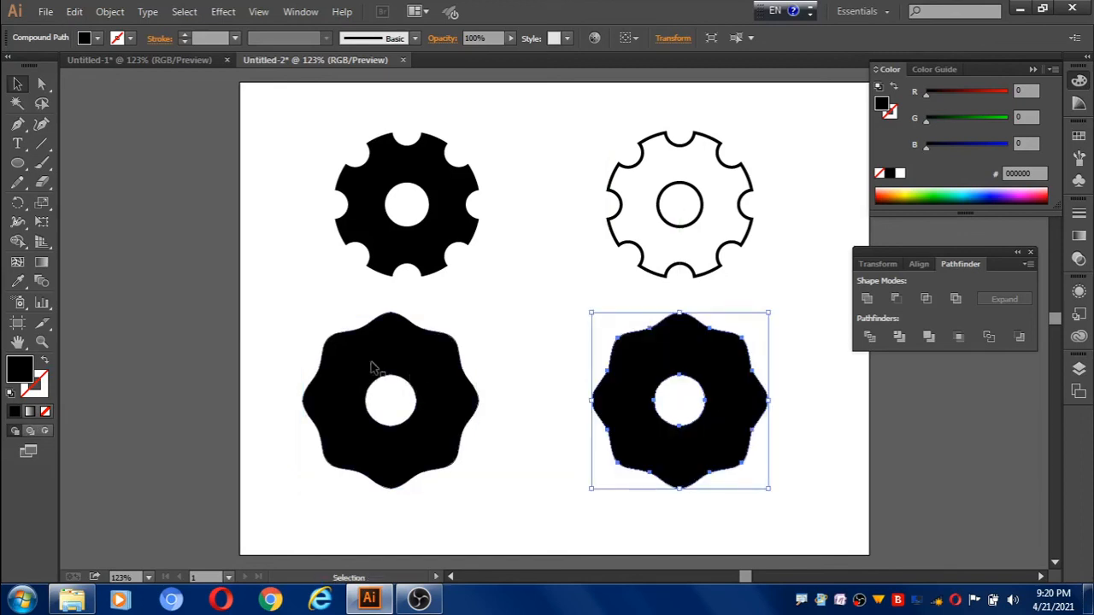
{"action": "mouse_move", "coordinate": [371, 367]}
{"action": "left_mouse_down"}
{"action": "mouse_move", "coordinate": [347, 366]}
{"action": "mouse_move", "coordinate": [384, 364]}
{"action": "left_mouse_up"}
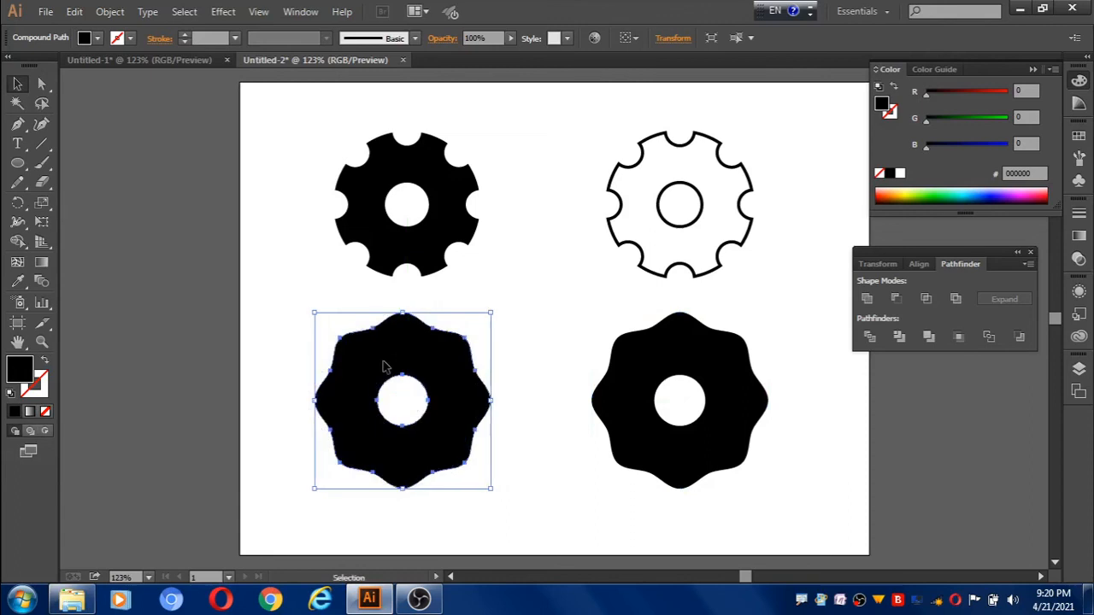
Step: Swap fill and stroke on the wavy gear copy, give it a 5 pt black outline, and deselect it
{"action": "left_click", "coordinate": [706, 369]}
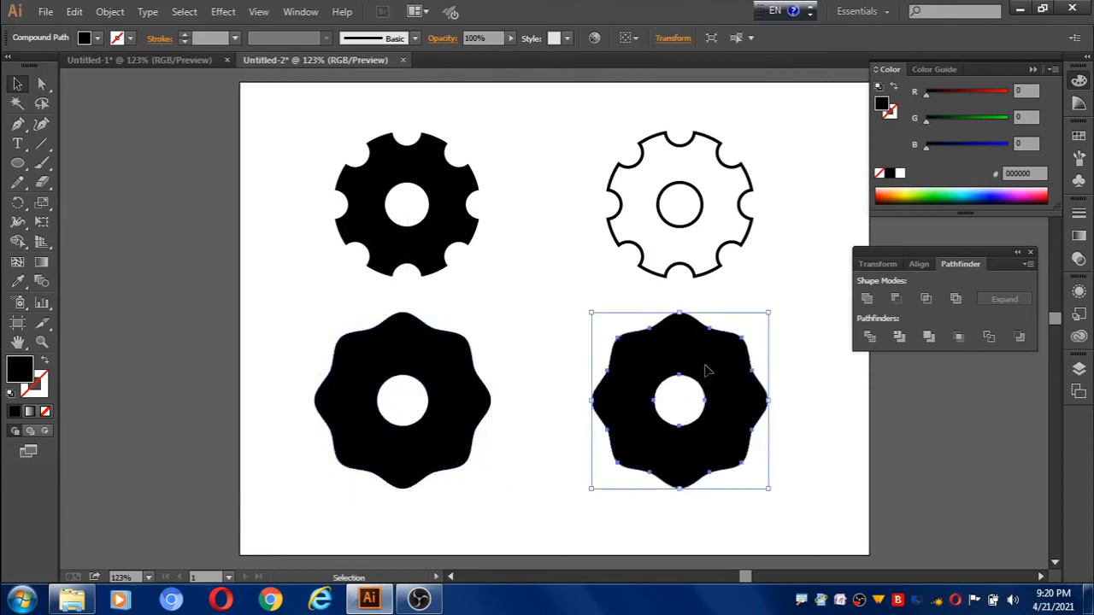
{"action": "left_click", "coordinate": [43, 364]}
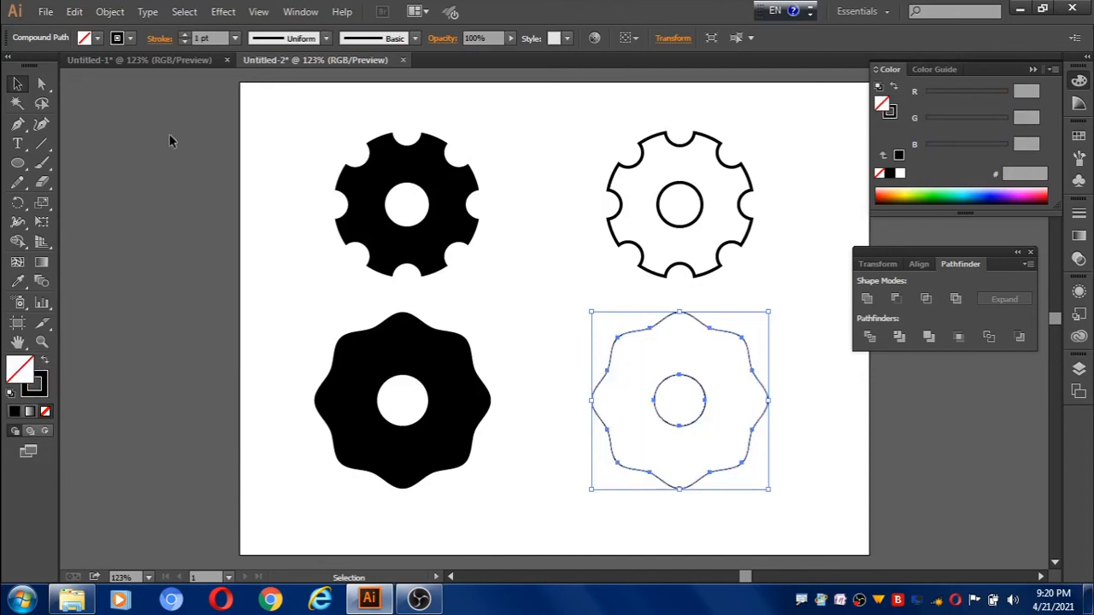
{"action": "left_click", "coordinate": [184, 37]}
{"action": "left_click", "coordinate": [185, 37]}
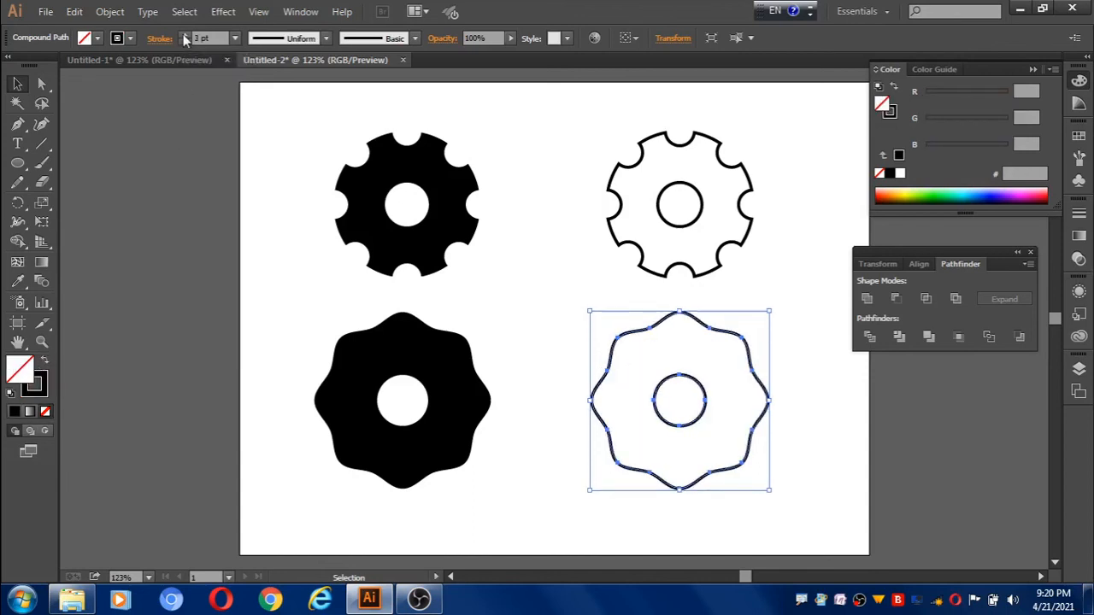
{"action": "left_click", "coordinate": [185, 38]}
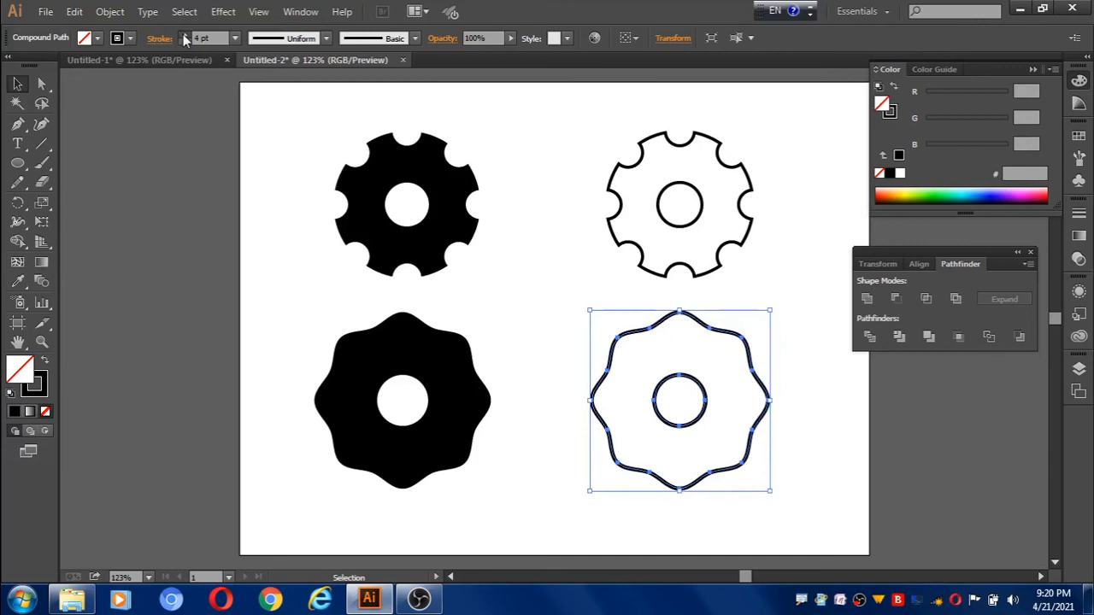
{"action": "left_click", "coordinate": [184, 35]}
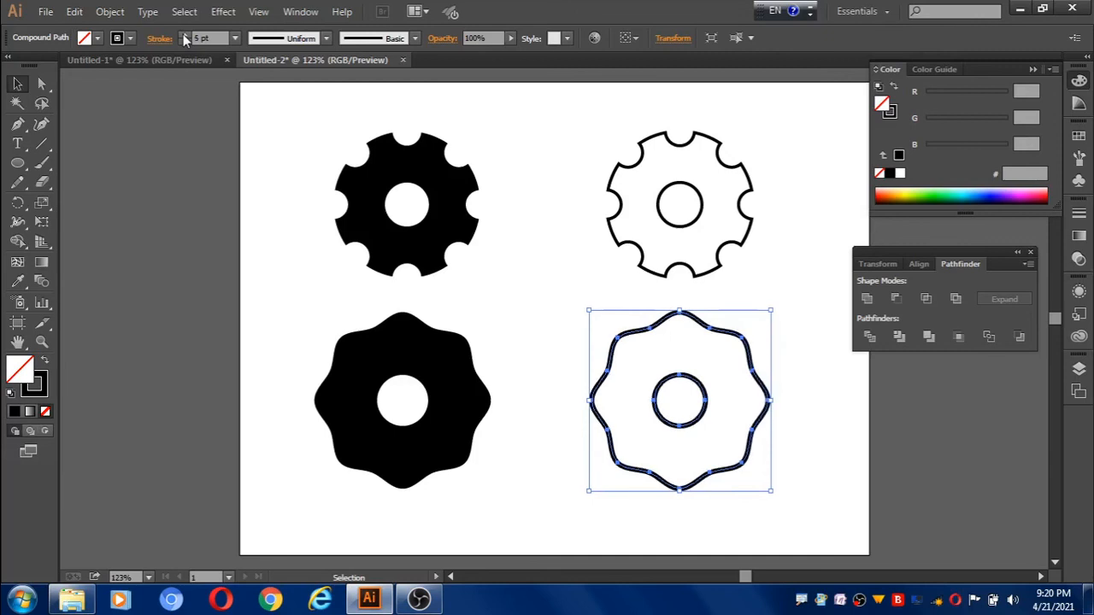
{"action": "left_click", "coordinate": [523, 306]}
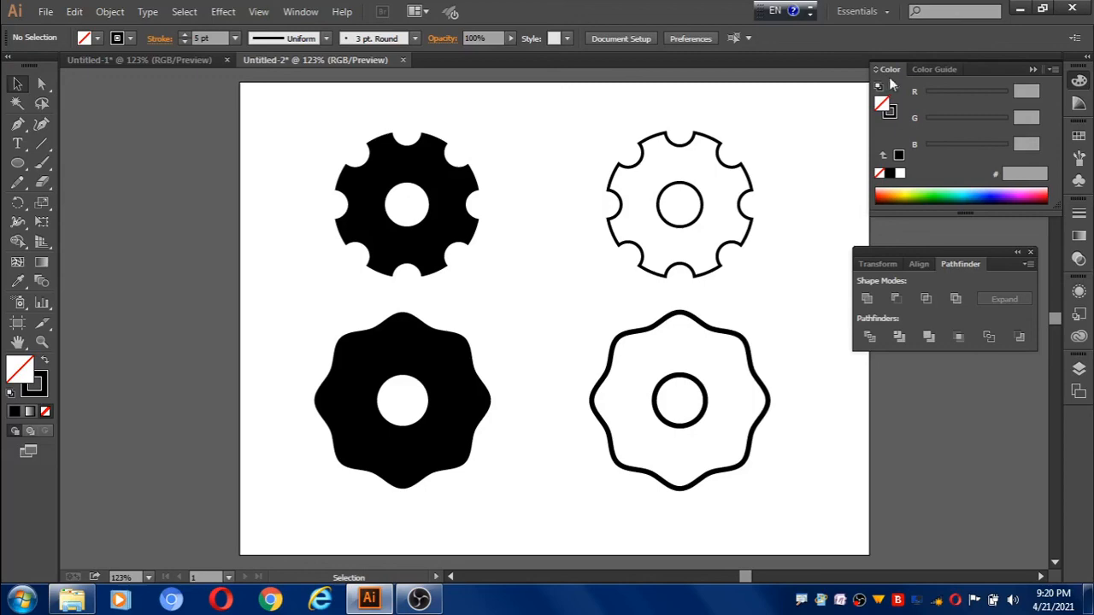
{"action": "left_click", "coordinate": [1020, 8]}
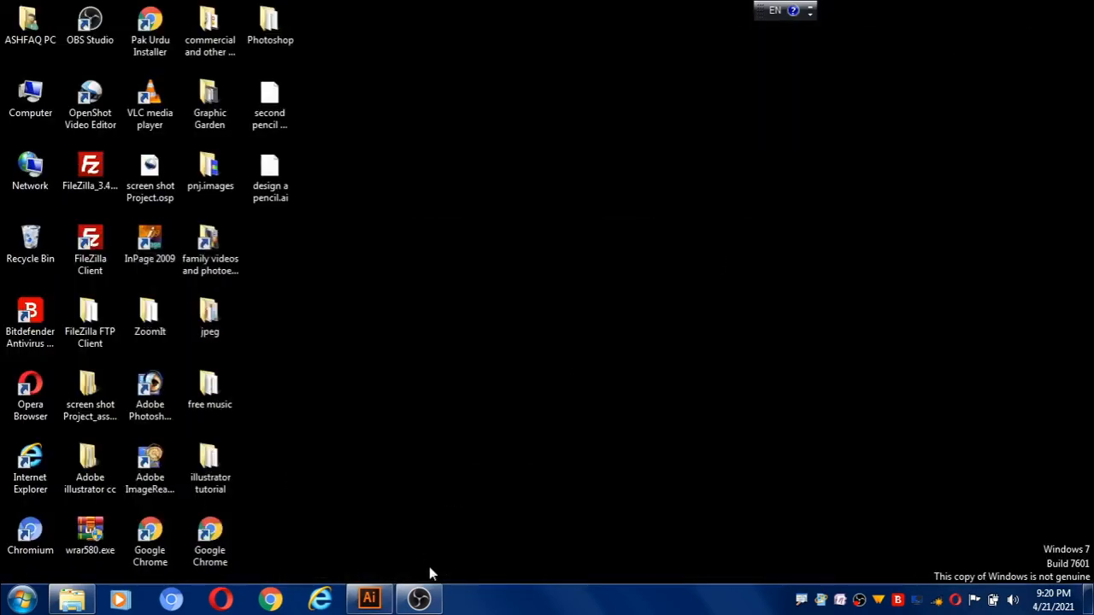
{"action": "left_click", "coordinate": [419, 598]}
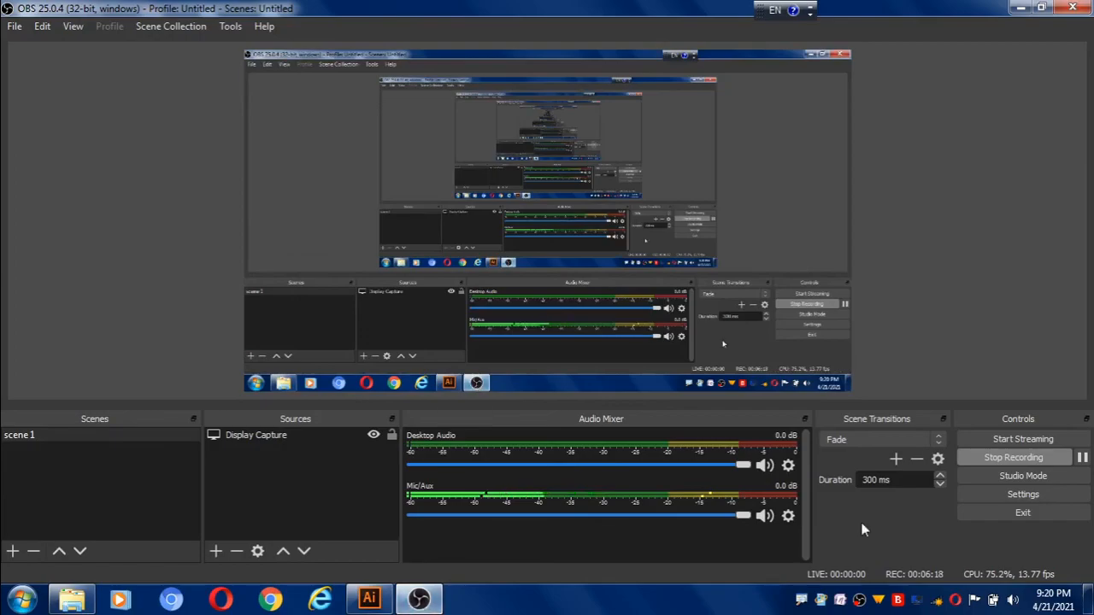